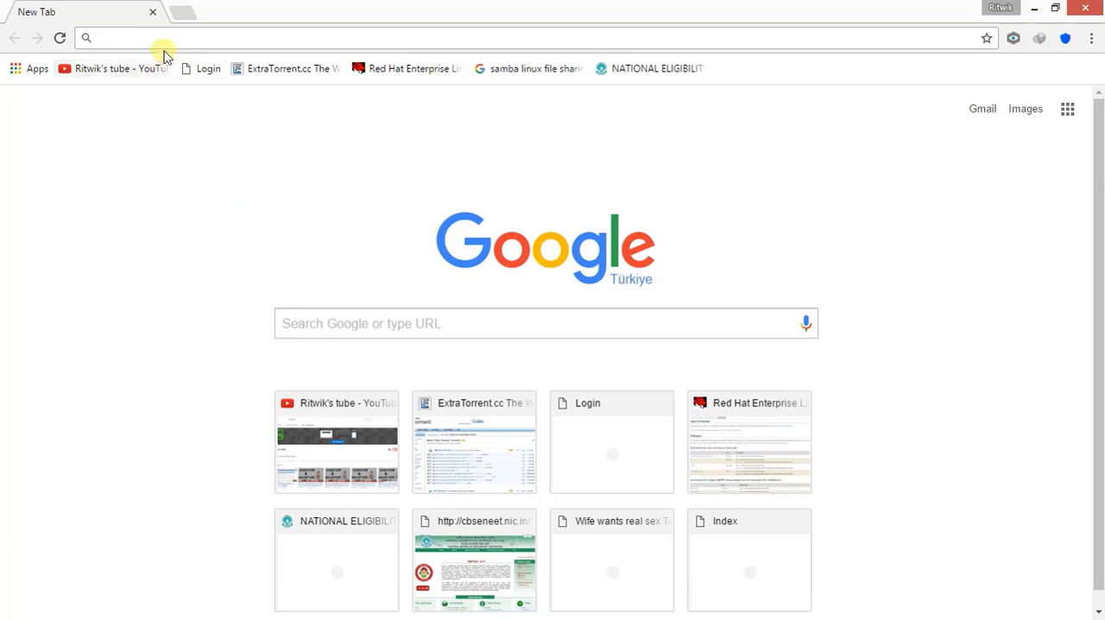
Search the web for "cbse neet 2017" and open the NEET- 2017 instructions page on cbseneet.nic.in
{"action": "type", "text": "cbse ne"}
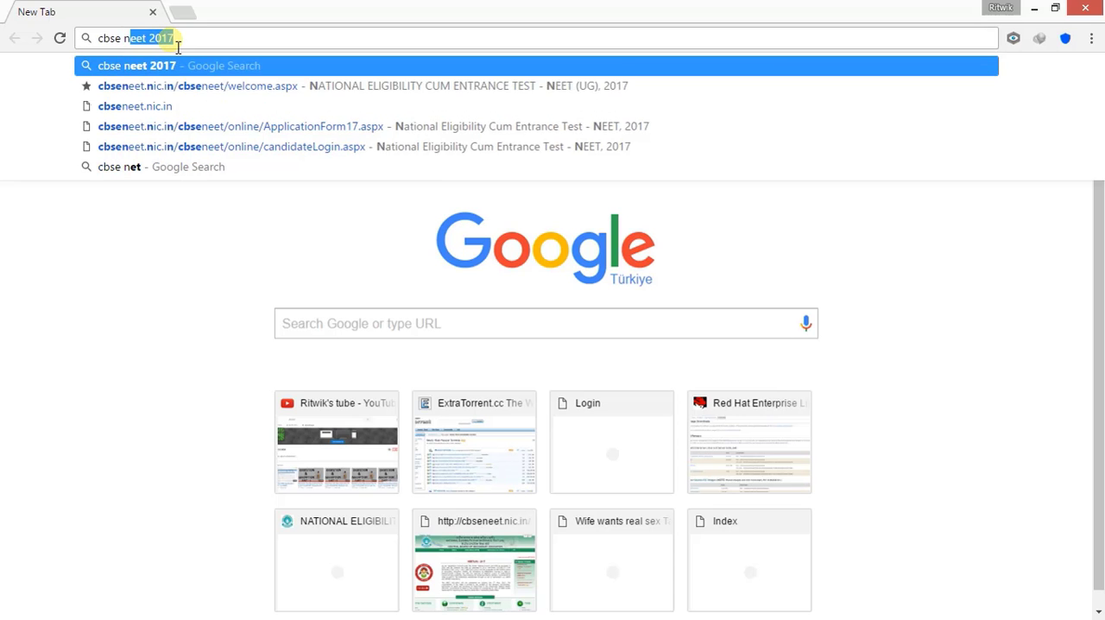
{"action": "type", "text": "et"}
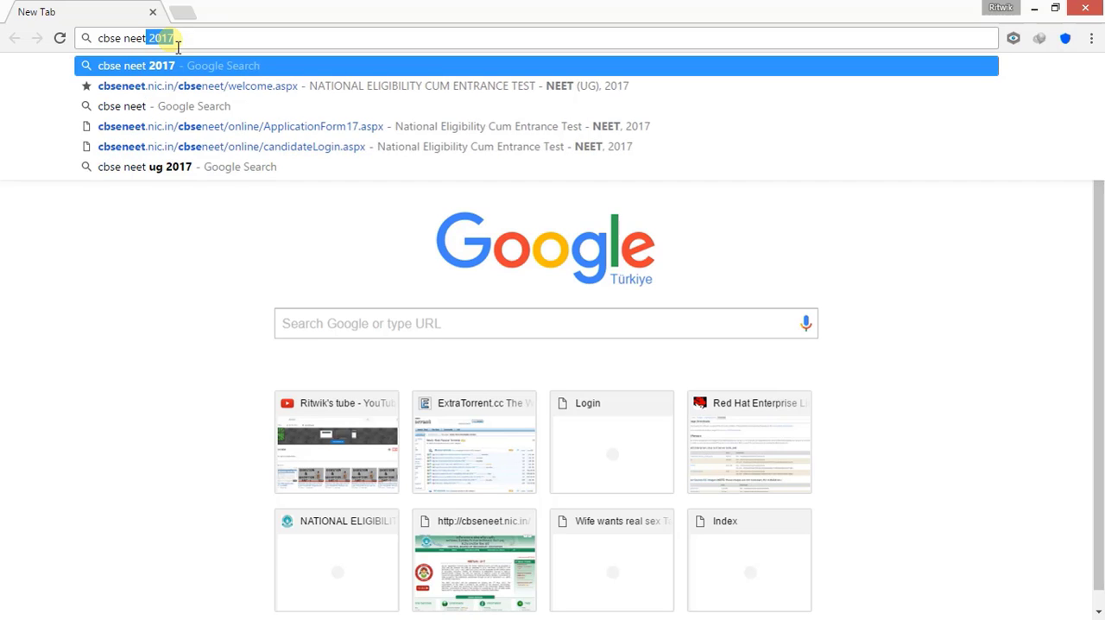
{"action": "type", "text": " 2017"}
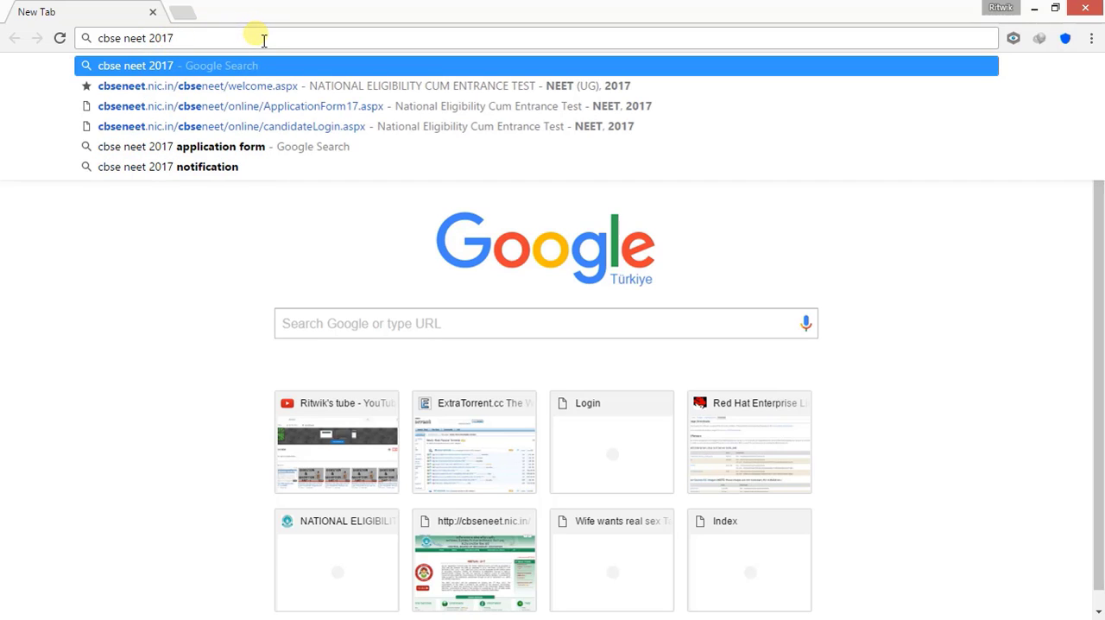
{"action": "key", "text": "Return"}
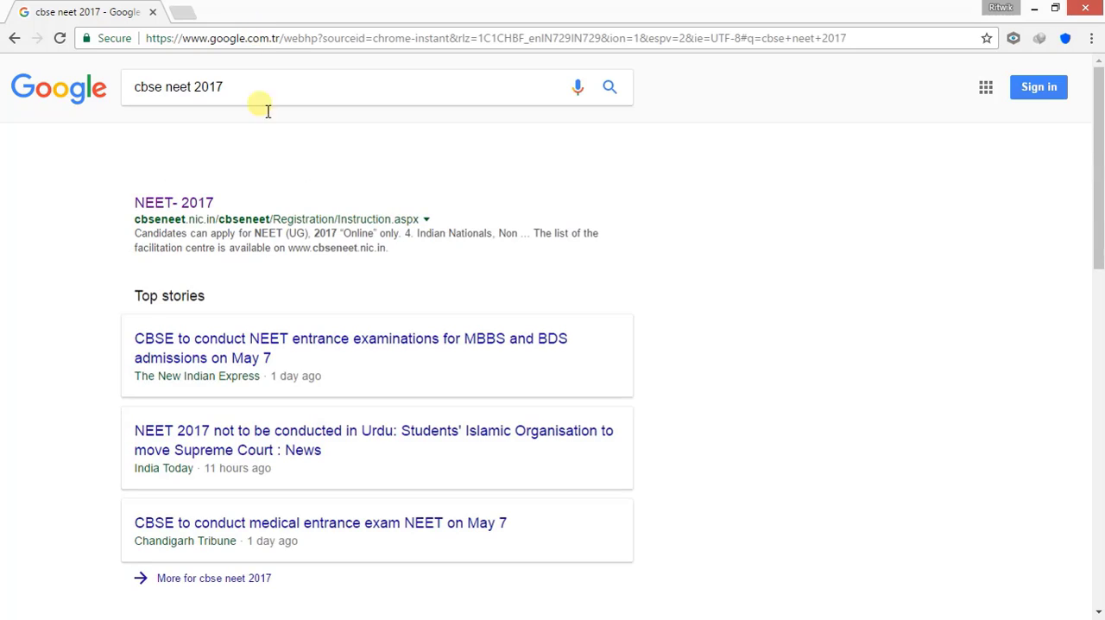
{"action": "left_click", "coordinate": [170, 205]}
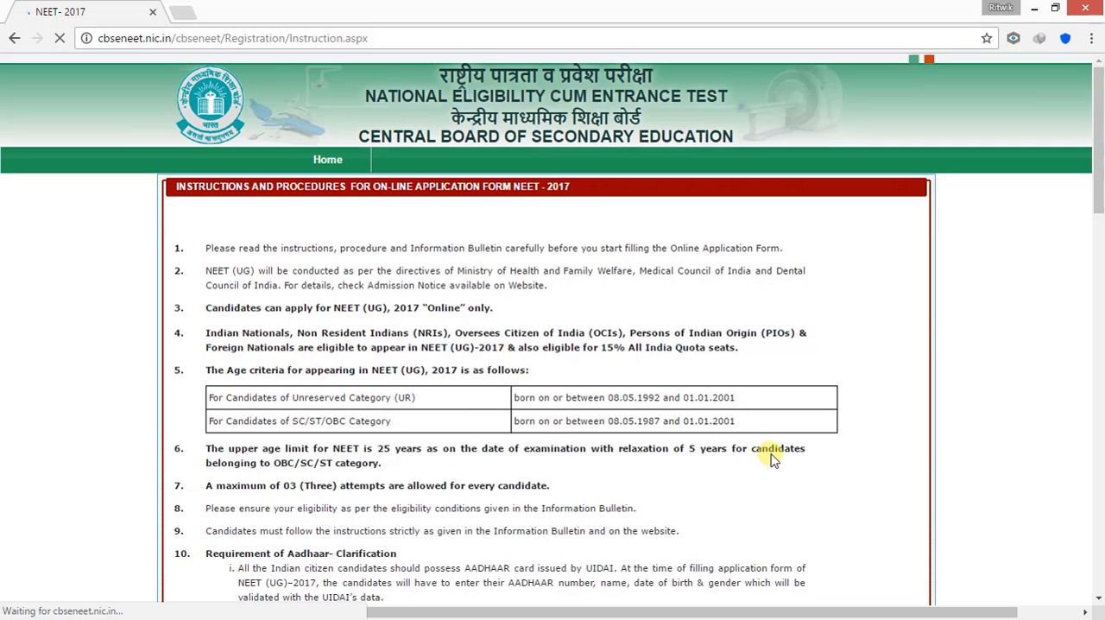
Read the application instructions from the age criteria and Aadhaar requirements through the examination date and the result declaration date
{"action": "scroll", "coordinate": [773, 460], "scroll_direction": "down", "scroll_amount": 2}
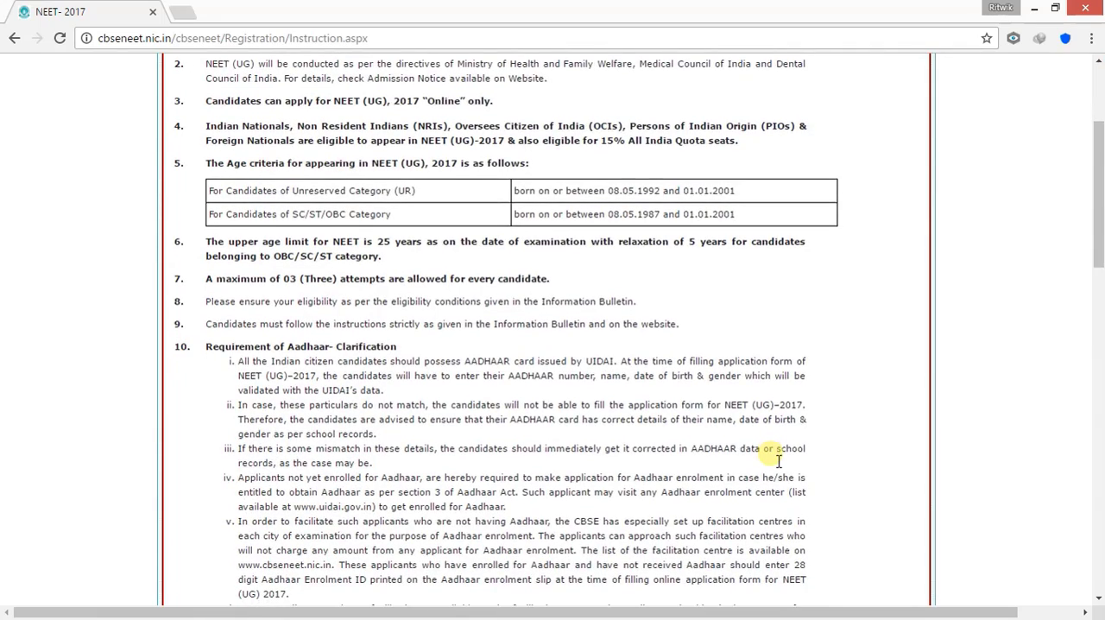
{"action": "scroll", "coordinate": [777, 459], "scroll_direction": "down", "scroll_amount": 2}
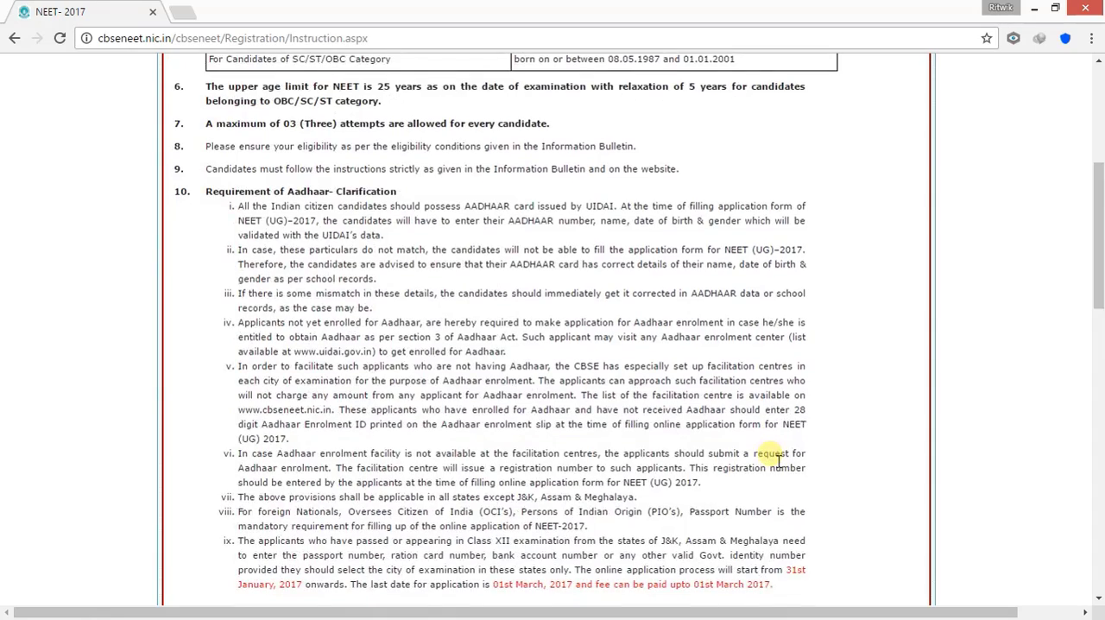
{"action": "scroll", "coordinate": [773, 460], "scroll_direction": "down", "scroll_amount": 2}
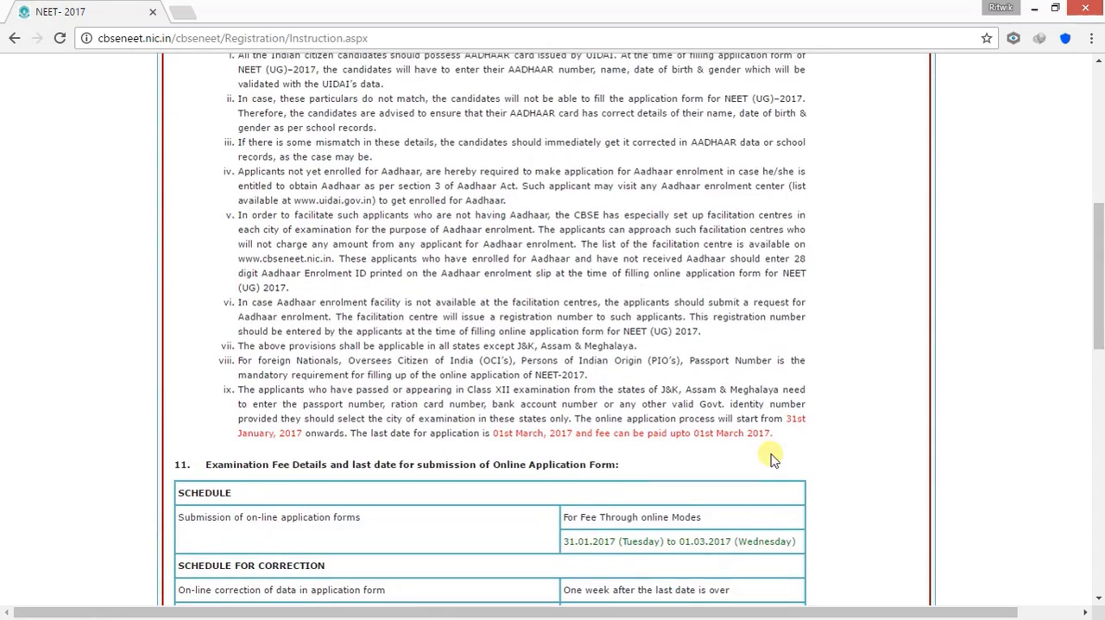
{"action": "scroll", "coordinate": [771, 457], "scroll_direction": "down", "scroll_amount": 2}
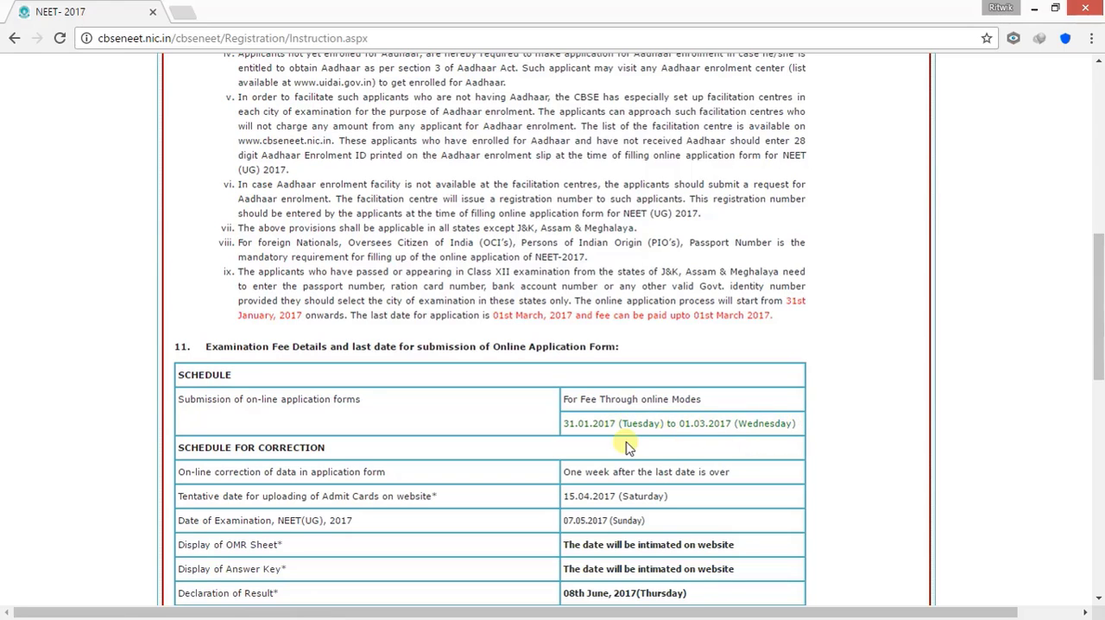
{"action": "scroll", "coordinate": [825, 478], "scroll_direction": "down", "scroll_amount": 2}
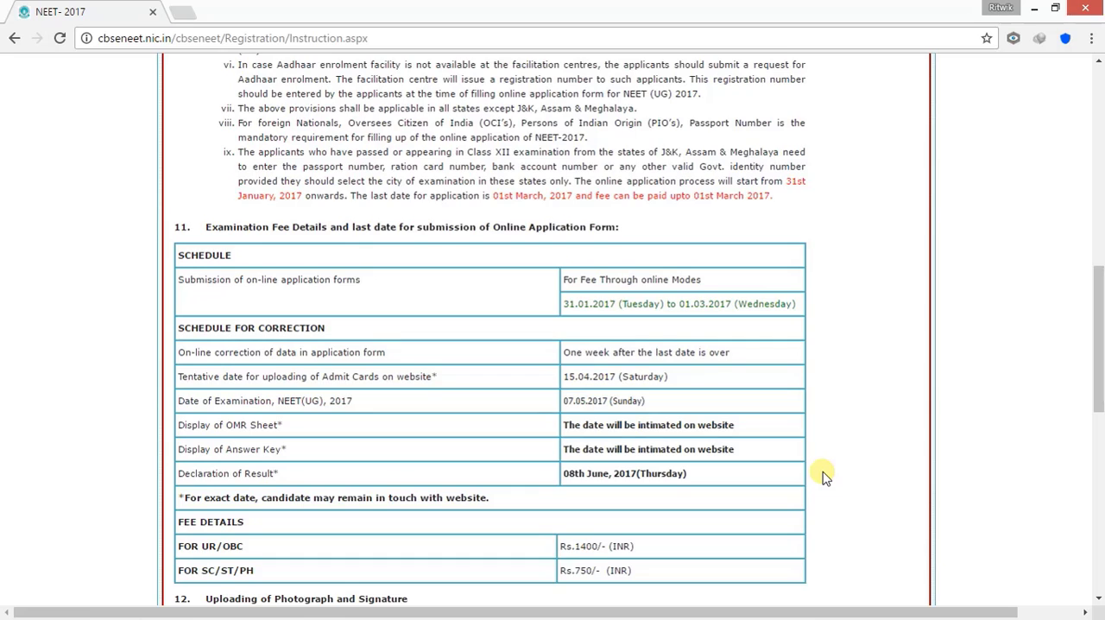
{"action": "scroll", "coordinate": [825, 478], "scroll_direction": "down", "scroll_amount": 2}
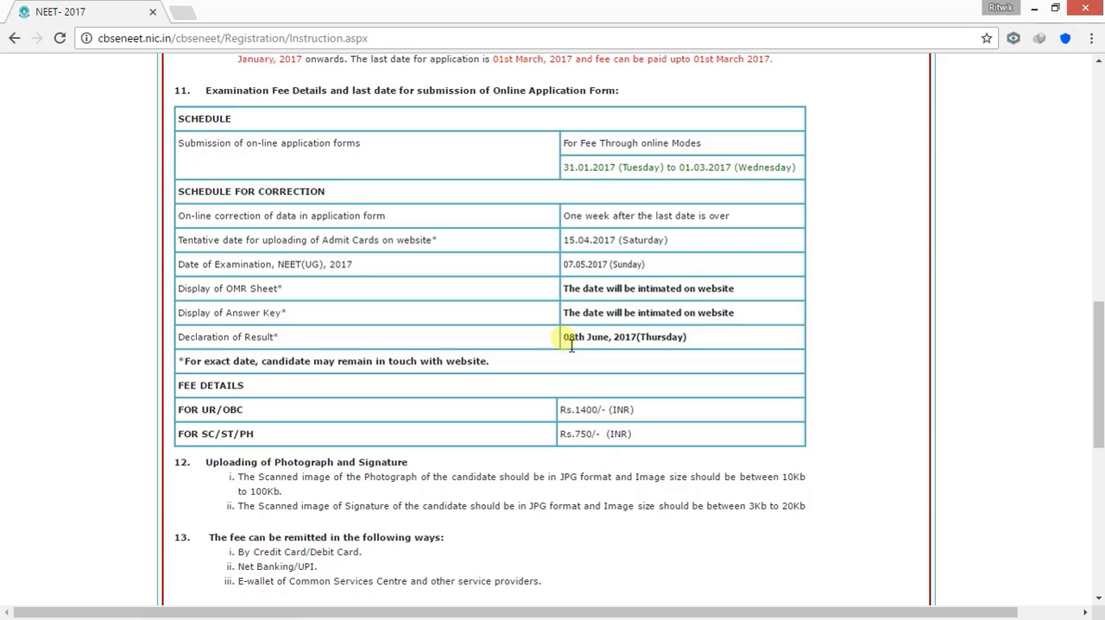
{"action": "left_click_drag", "start_coordinate": [562, 340], "coordinate": [698, 344]}
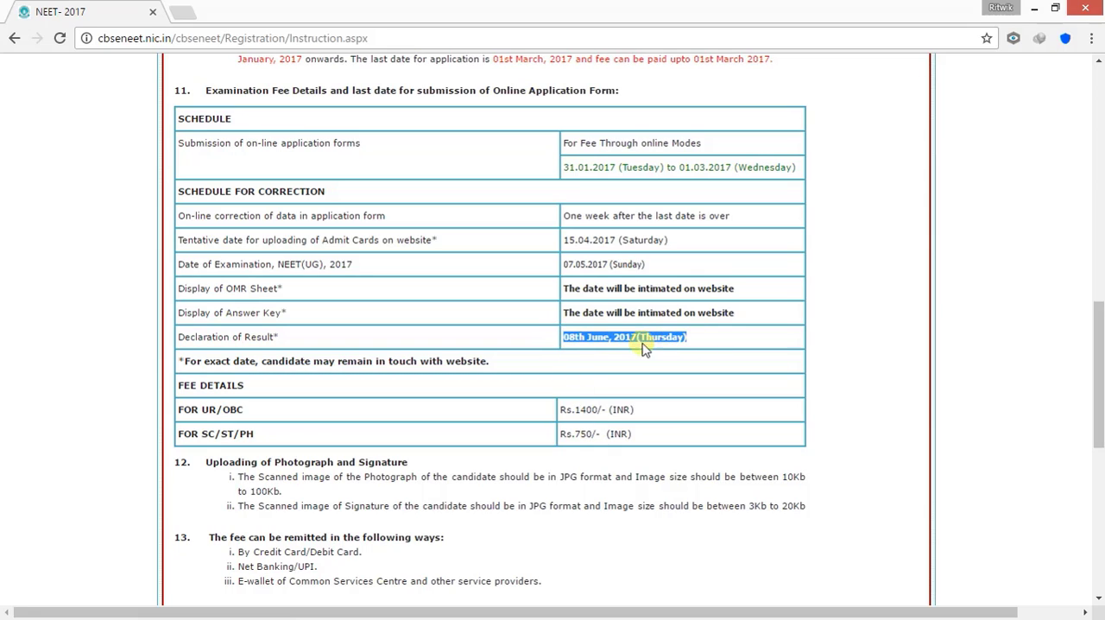
{"action": "left_click", "coordinate": [715, 346]}
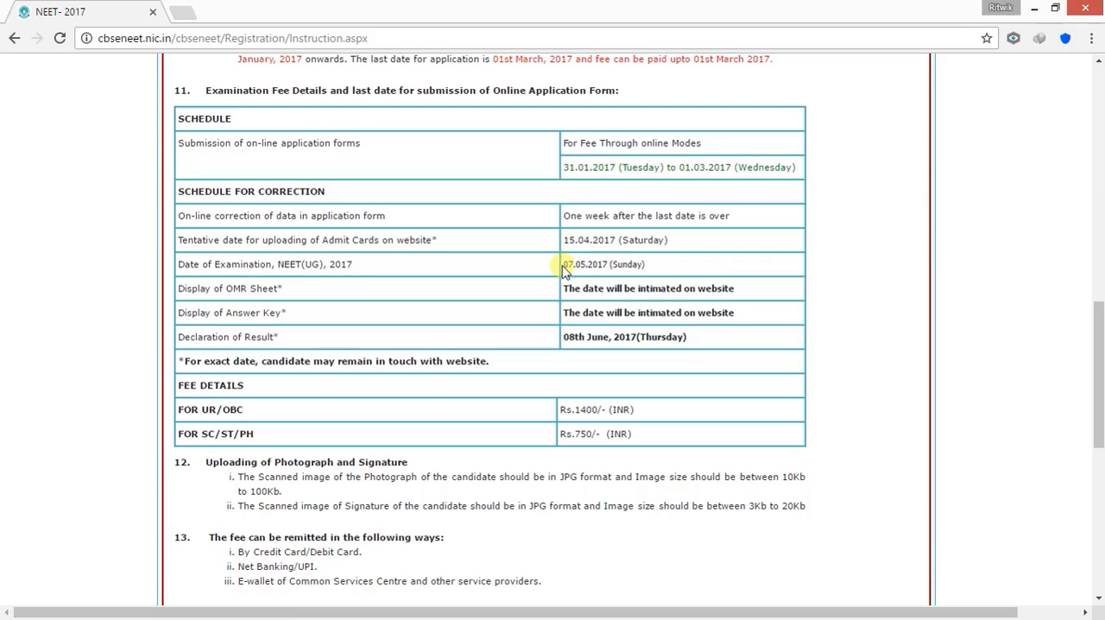
{"action": "left_click_drag", "start_coordinate": [570, 270], "coordinate": [627, 271]}
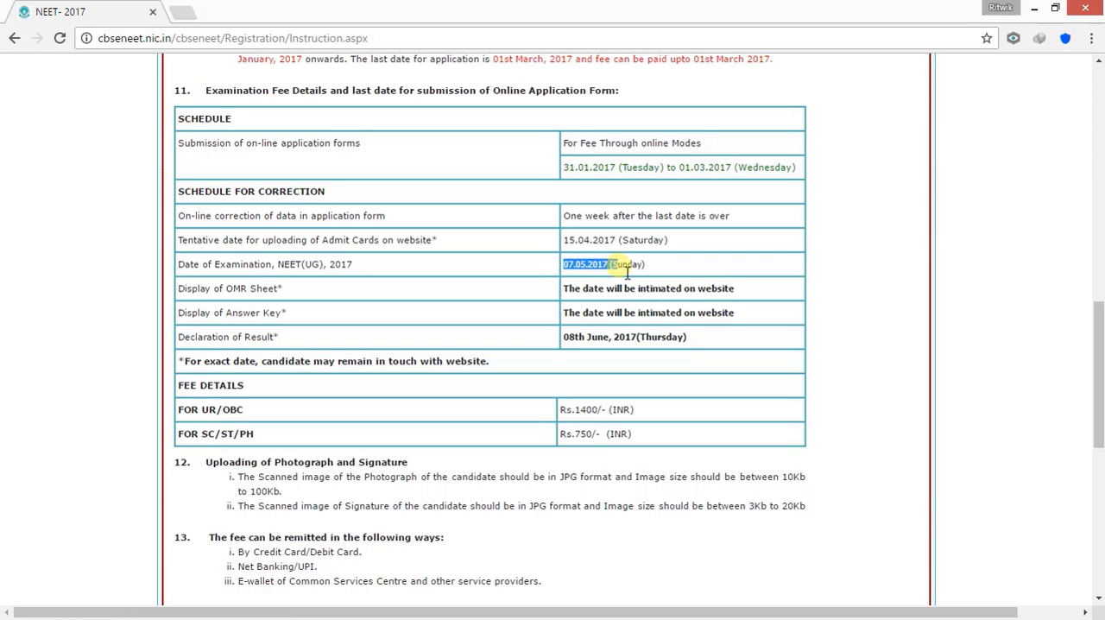
{"action": "left_click", "coordinate": [656, 271]}
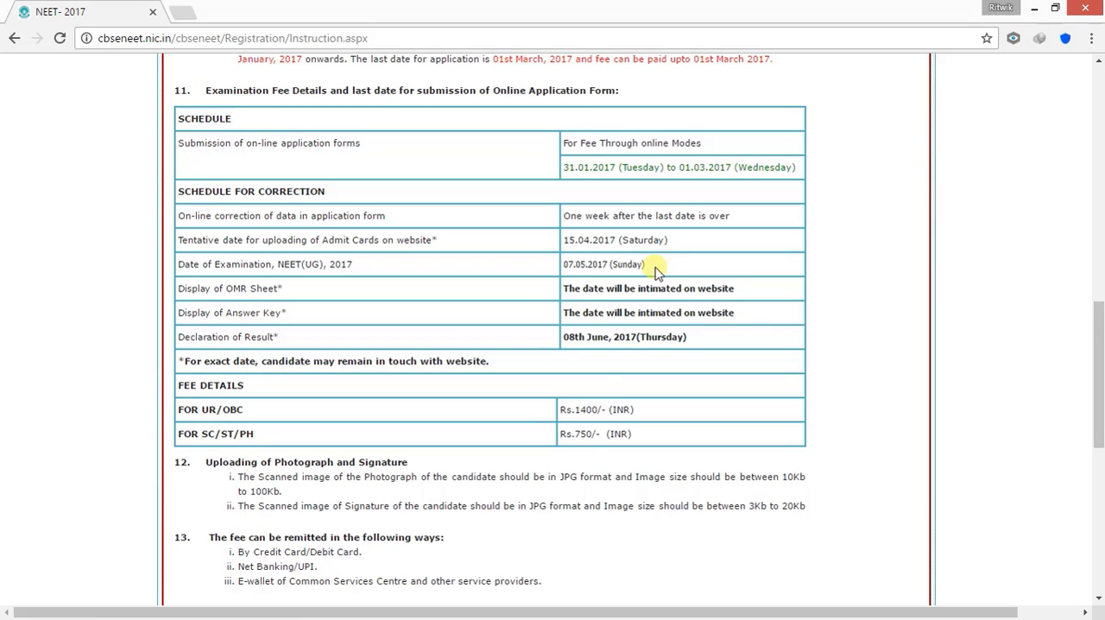
Examine the file format and size requirements for uploading the candidate's photograph and signature
{"action": "scroll", "coordinate": [518, 402], "scroll_direction": "down", "scroll_amount": 1}
{"action": "double_click", "coordinate": [390, 394]}
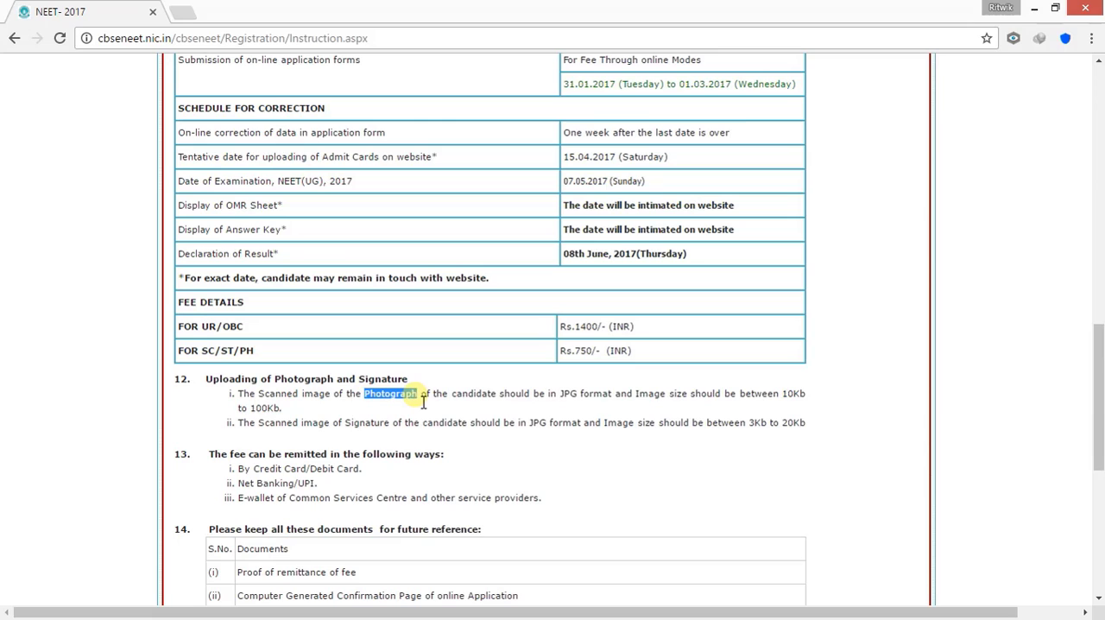
{"action": "left_click_drag", "start_coordinate": [238, 410], "coordinate": [280, 408]}
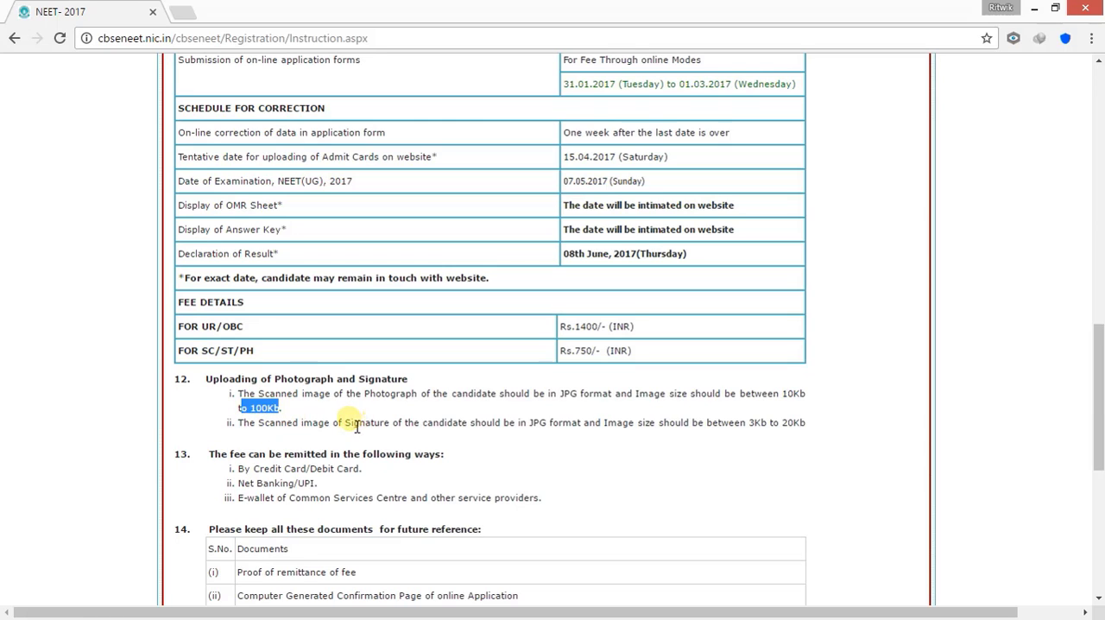
{"action": "left_click_drag", "start_coordinate": [346, 424], "coordinate": [385, 425]}
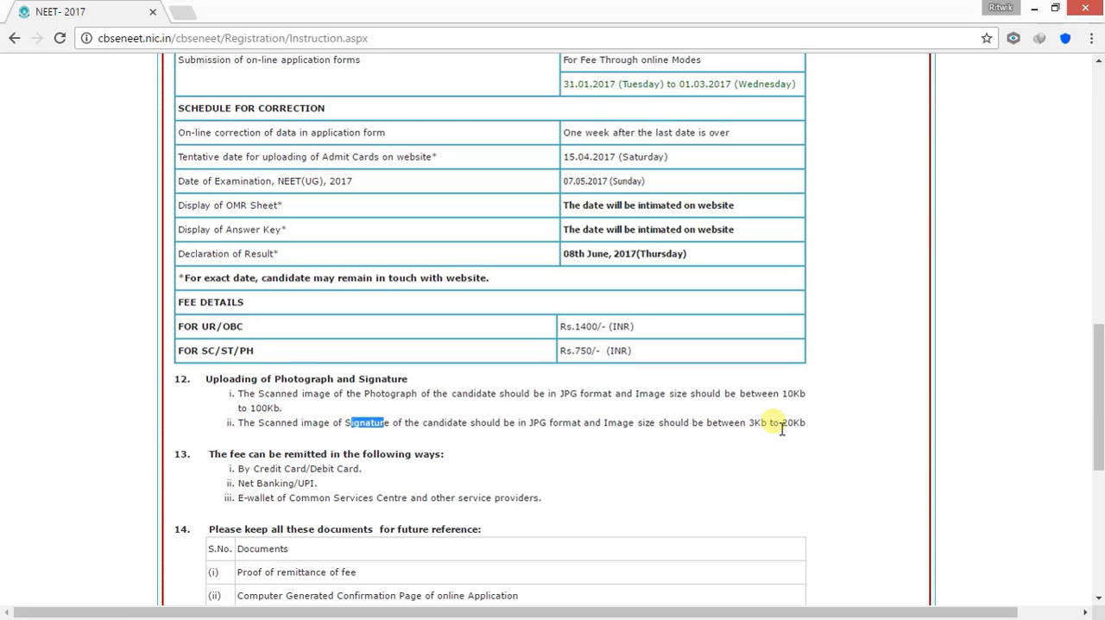
{"action": "left_click_drag", "start_coordinate": [780, 424], "coordinate": [816, 431]}
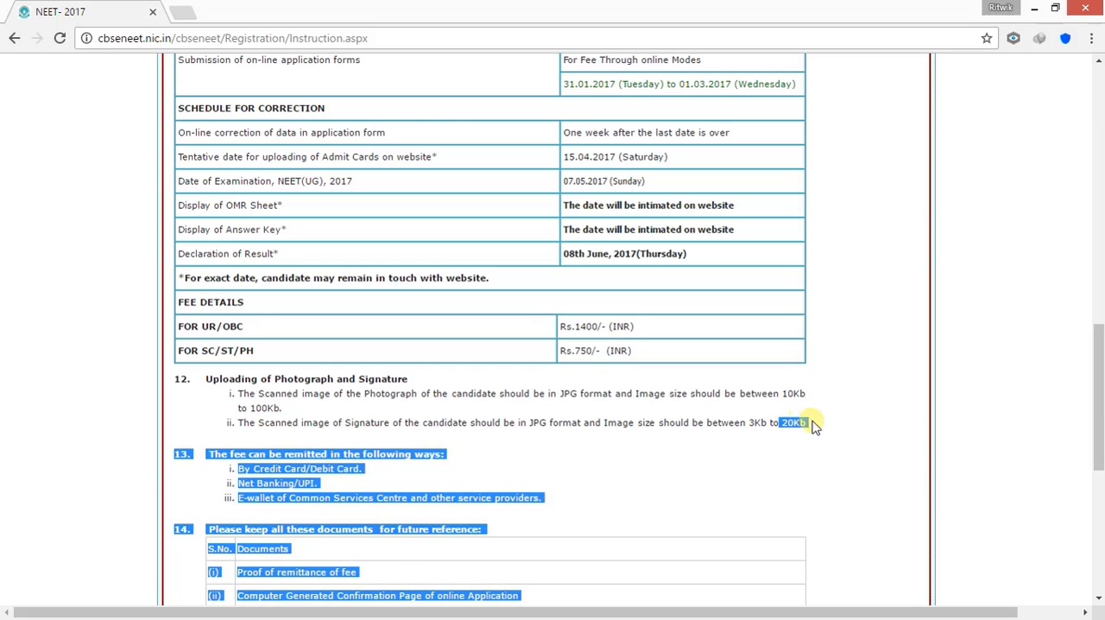
{"action": "left_click", "coordinate": [817, 429]}
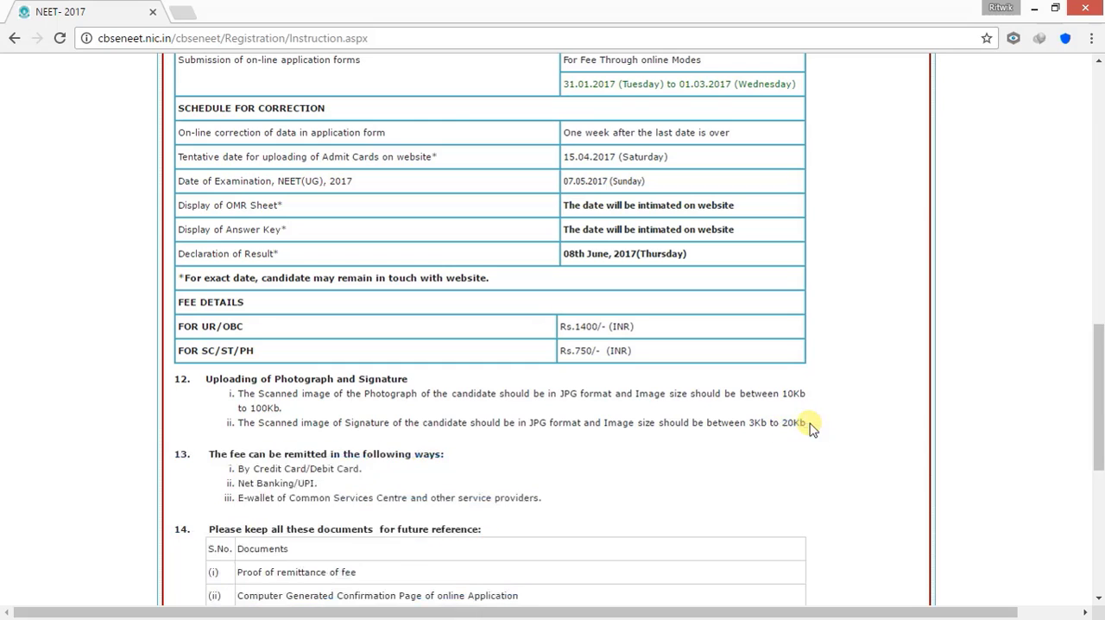
{"action": "left_click_drag", "start_coordinate": [812, 426], "coordinate": [753, 423]}
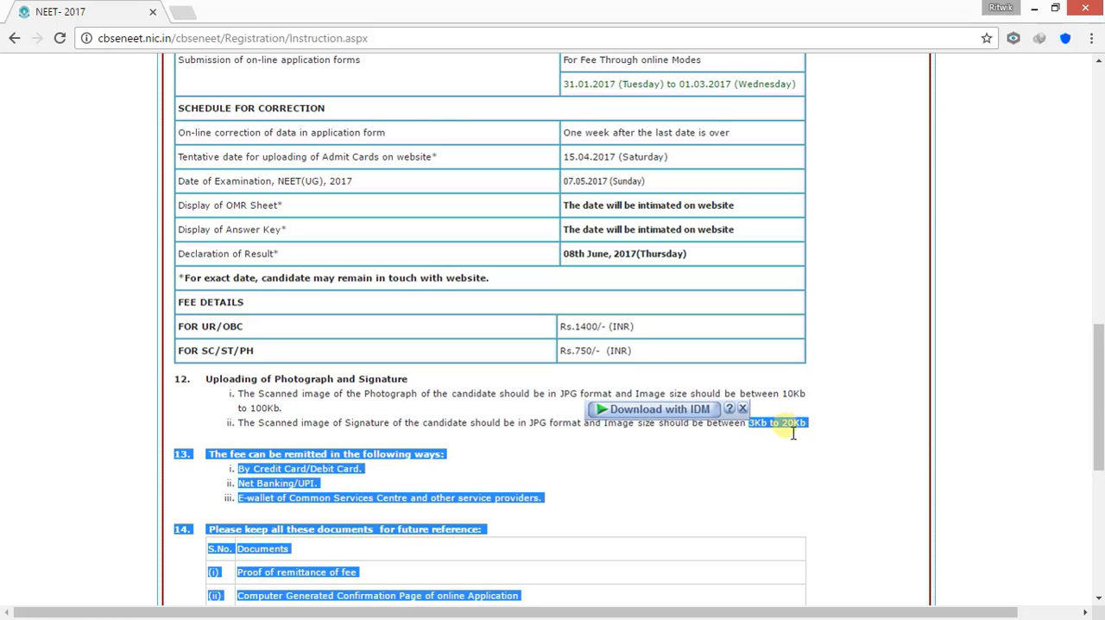
{"action": "left_click", "coordinate": [798, 444]}
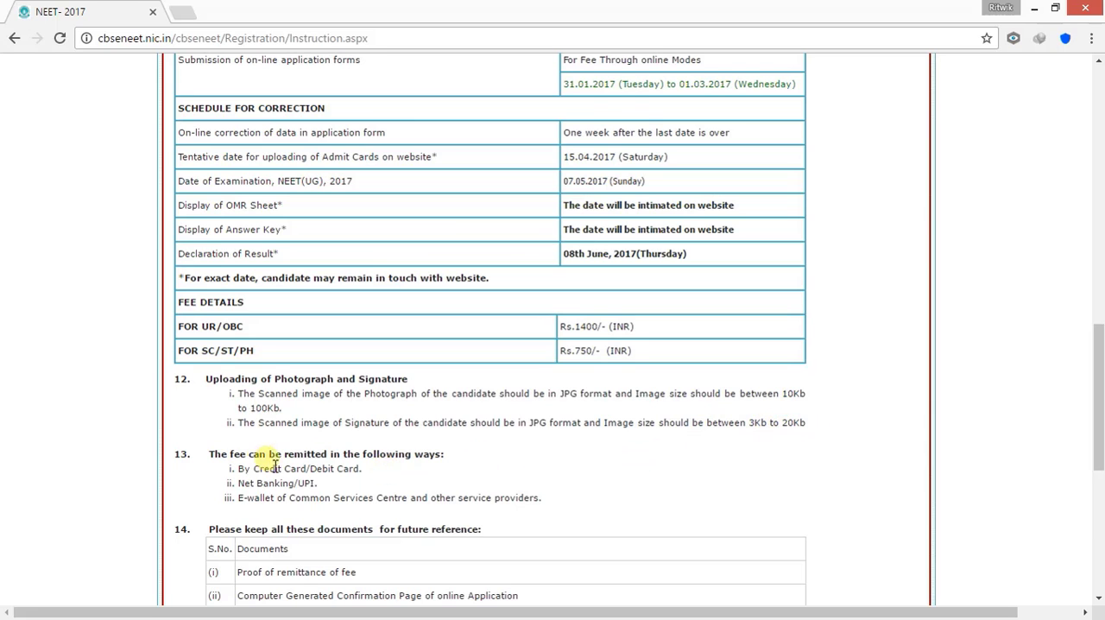
Go through the remaining instructions and proceed to apply online for NEET(UG), 2017
{"action": "scroll", "coordinate": [418, 488], "scroll_direction": "down", "scroll_amount": 1}
{"action": "scroll", "coordinate": [418, 488], "scroll_direction": "down", "scroll_amount": 1}
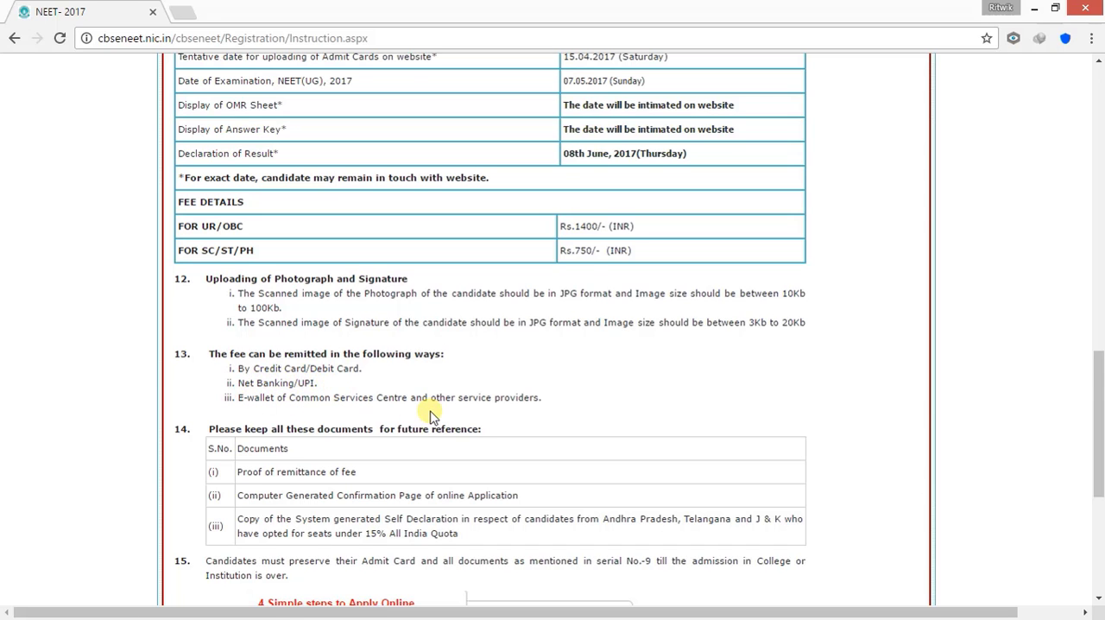
{"action": "scroll", "coordinate": [432, 414], "scroll_direction": "down", "scroll_amount": 1}
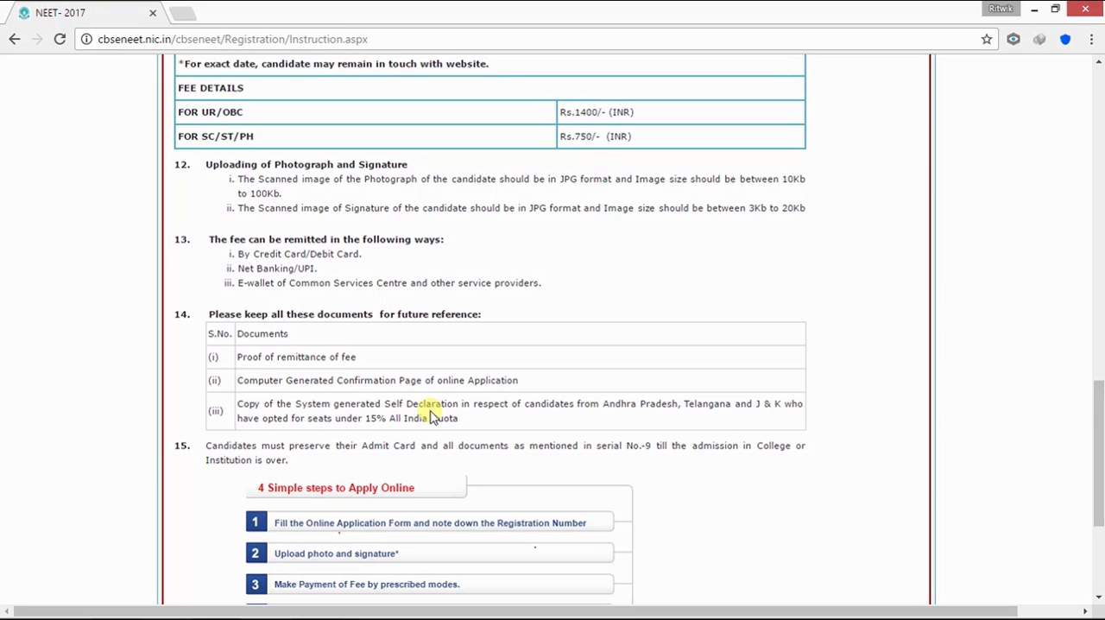
{"action": "scroll", "coordinate": [432, 417], "scroll_direction": "down", "scroll_amount": 1}
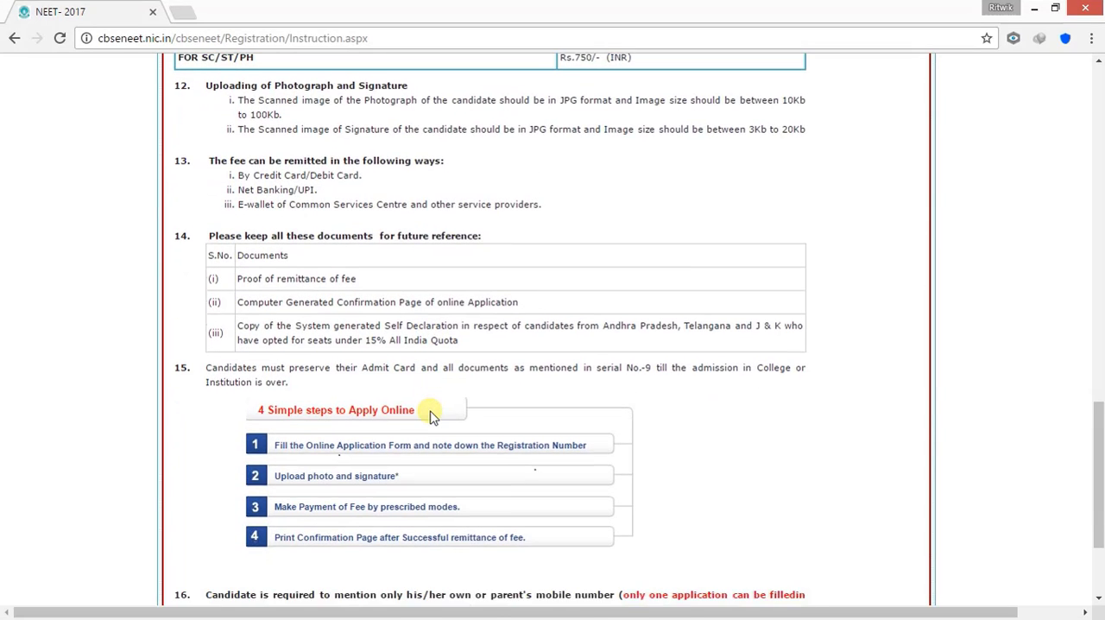
{"action": "scroll", "coordinate": [432, 417], "scroll_direction": "down", "scroll_amount": 2}
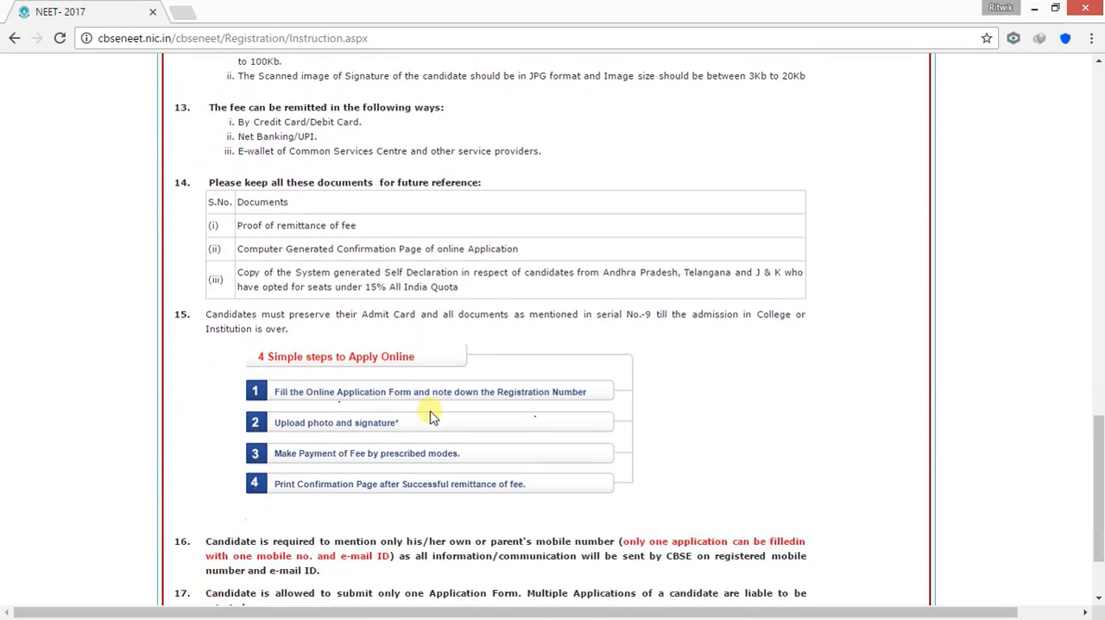
{"action": "scroll", "coordinate": [438, 417], "scroll_direction": "down", "scroll_amount": 1}
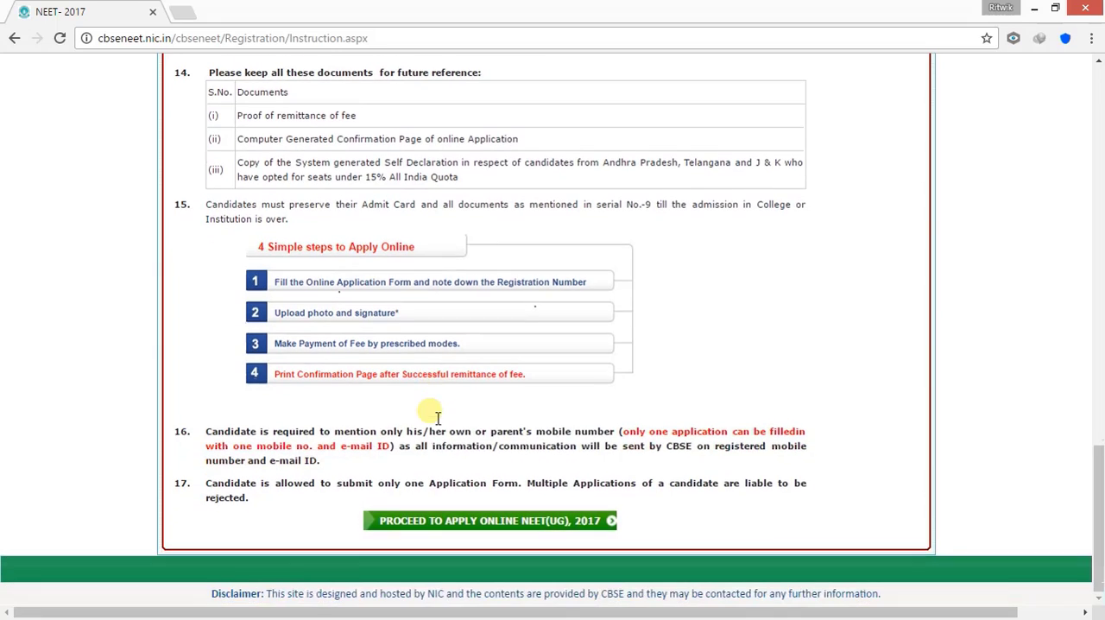
{"action": "left_click", "coordinate": [488, 524]}
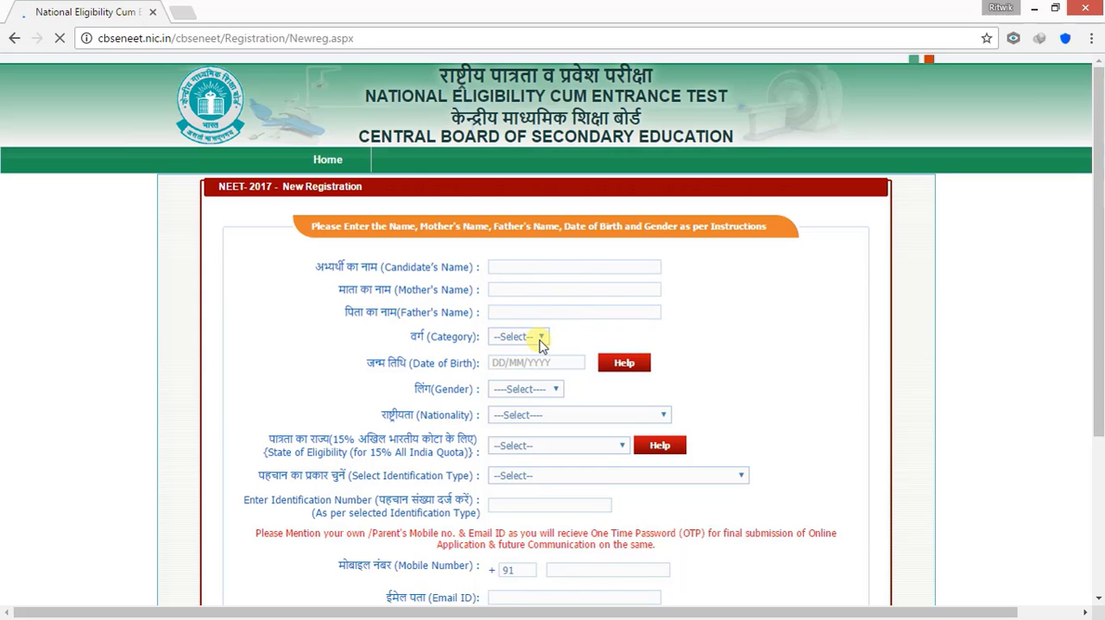
Look over the New Registration form's fields and advance the form to its next page
{"action": "scroll", "coordinate": [748, 364], "scroll_direction": "down", "scroll_amount": 2}
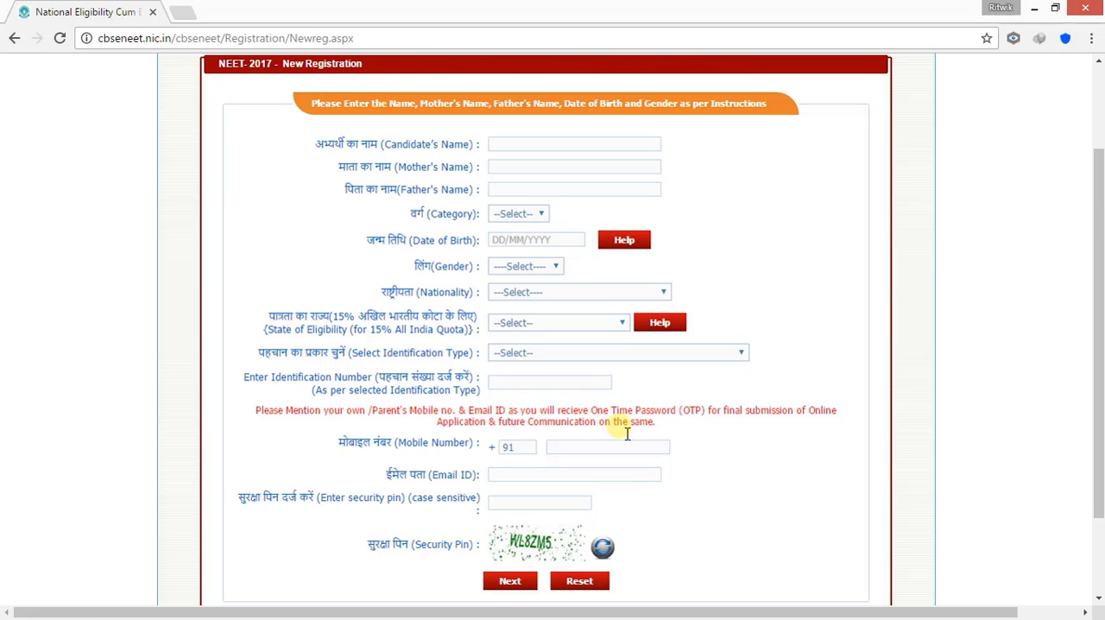
{"action": "scroll", "coordinate": [714, 467], "scroll_direction": "down", "scroll_amount": 1}
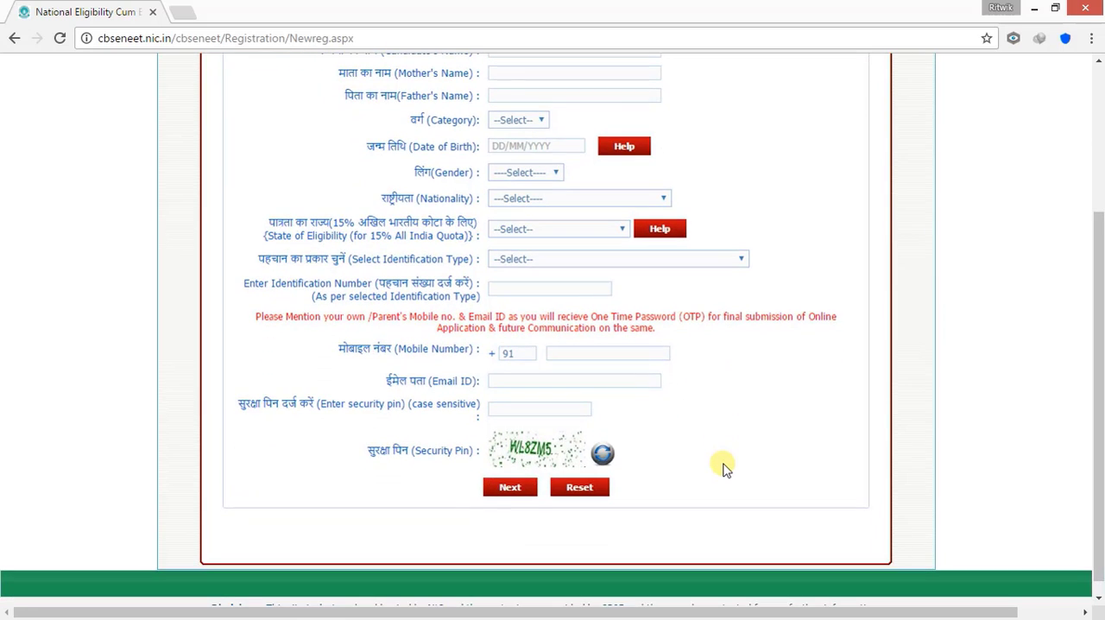
{"action": "left_click", "coordinate": [511, 488]}
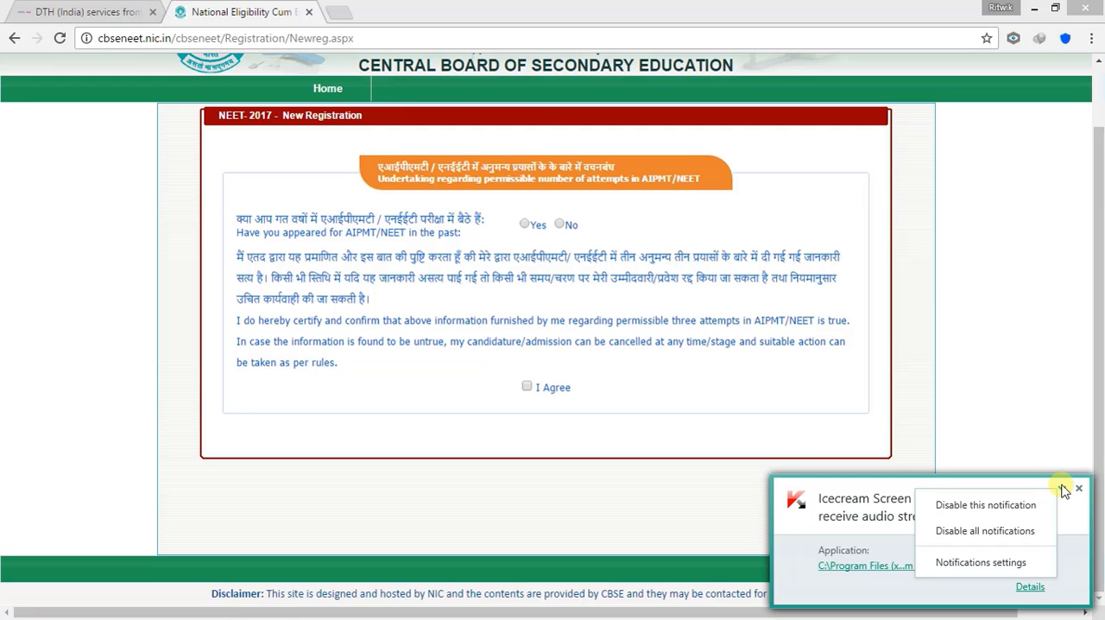
Dismiss the security notification about Icecream Screen Recorder receiving the audio stream
{"action": "left_click", "coordinate": [1063, 488]}
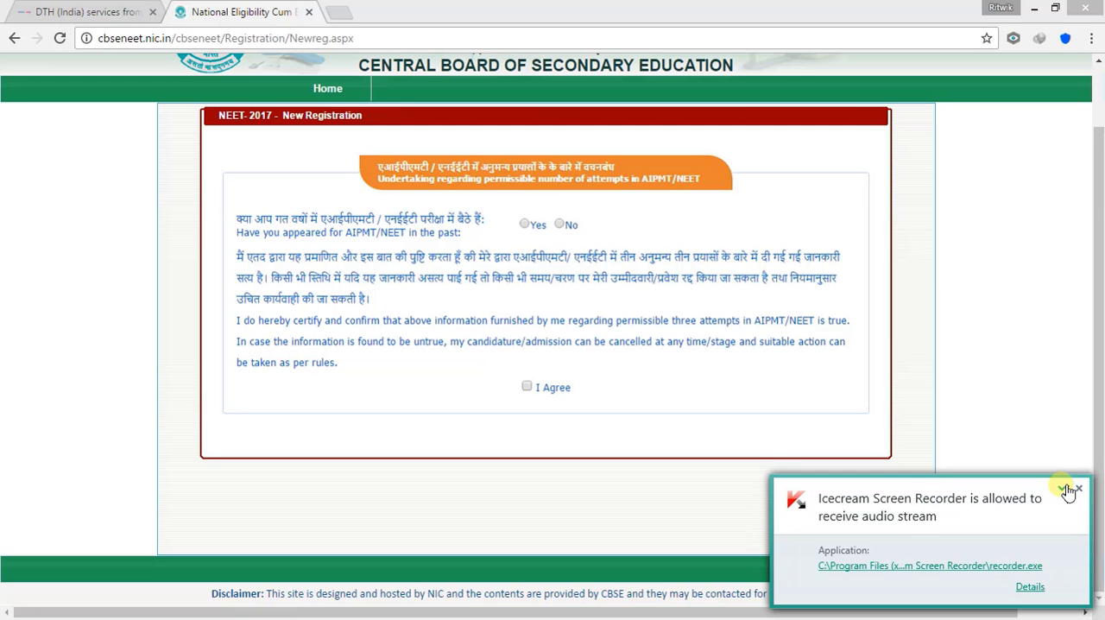
{"action": "left_click", "coordinate": [1079, 489]}
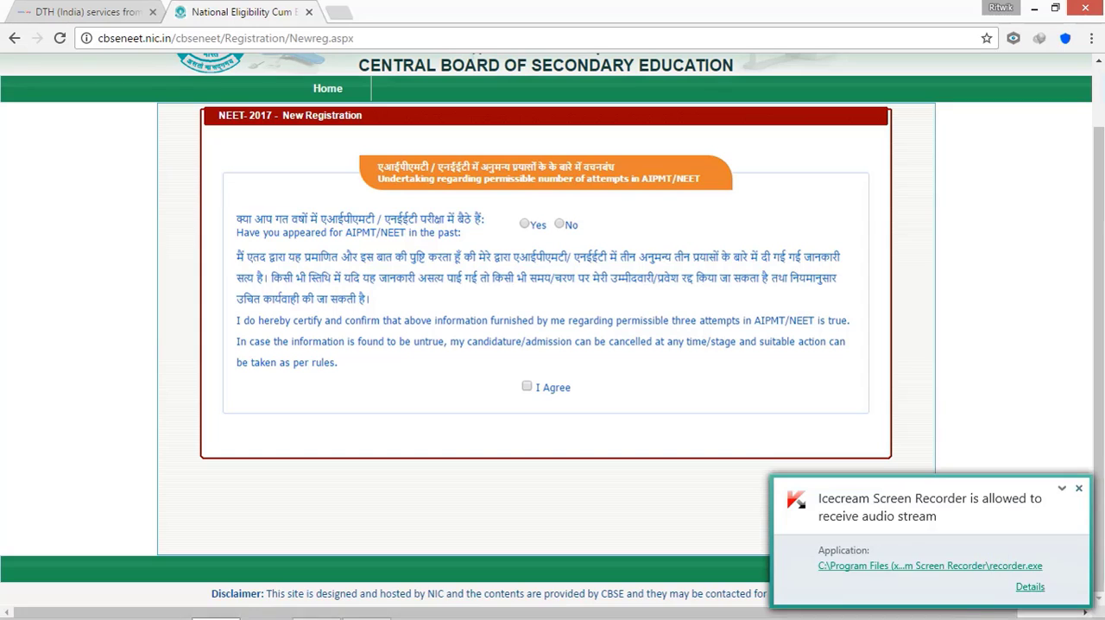
{"action": "left_click", "coordinate": [1078, 489]}
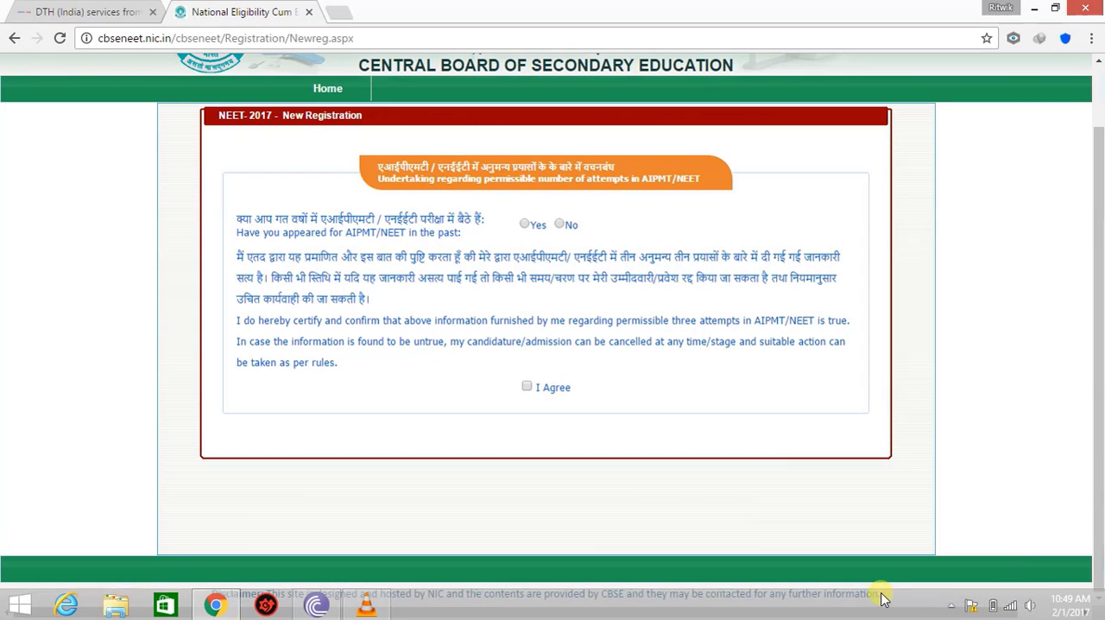
{"action": "left_click", "coordinate": [952, 607]}
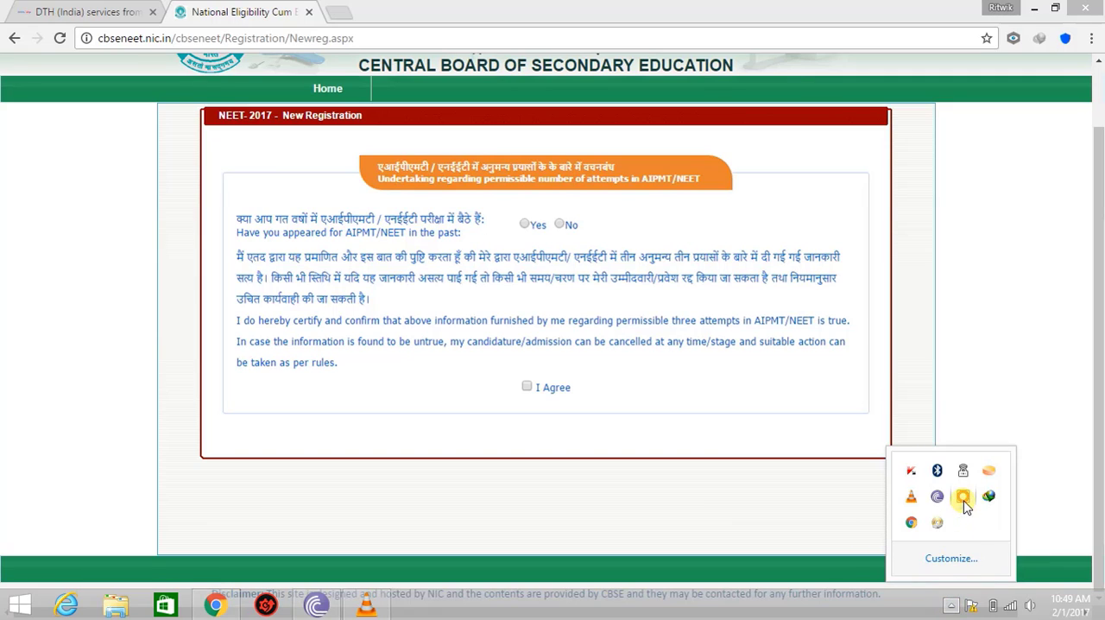
{"action": "left_click", "coordinate": [773, 505]}
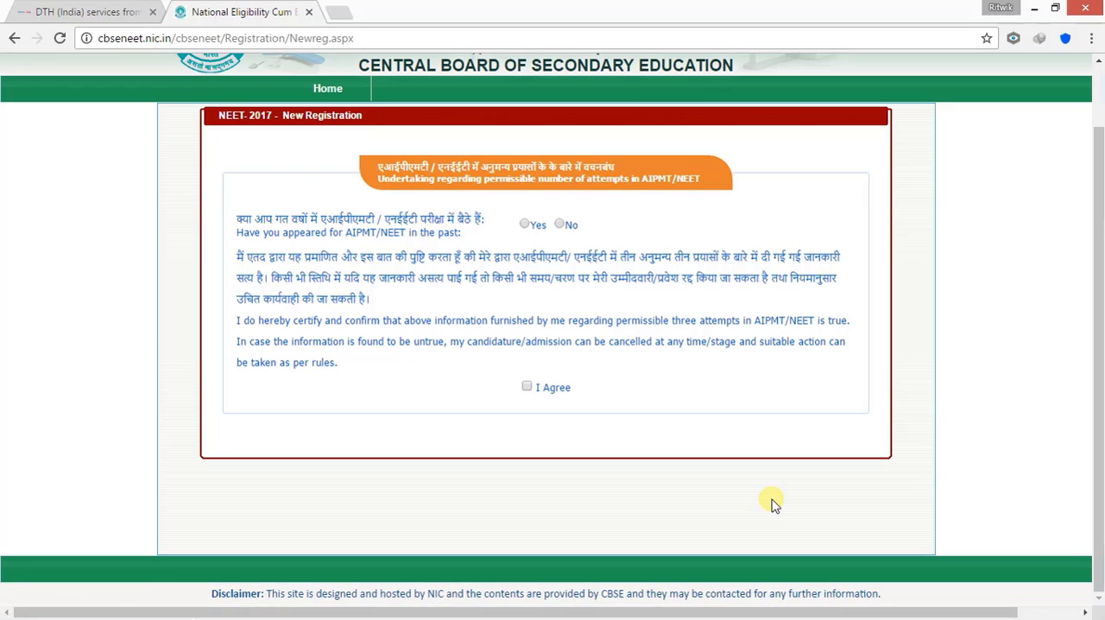
Declare a past AIPMT/NEET appearance with 1 attempt already availed, and choose 2016 as the first attempt's year
{"action": "left_click", "coordinate": [522, 225]}
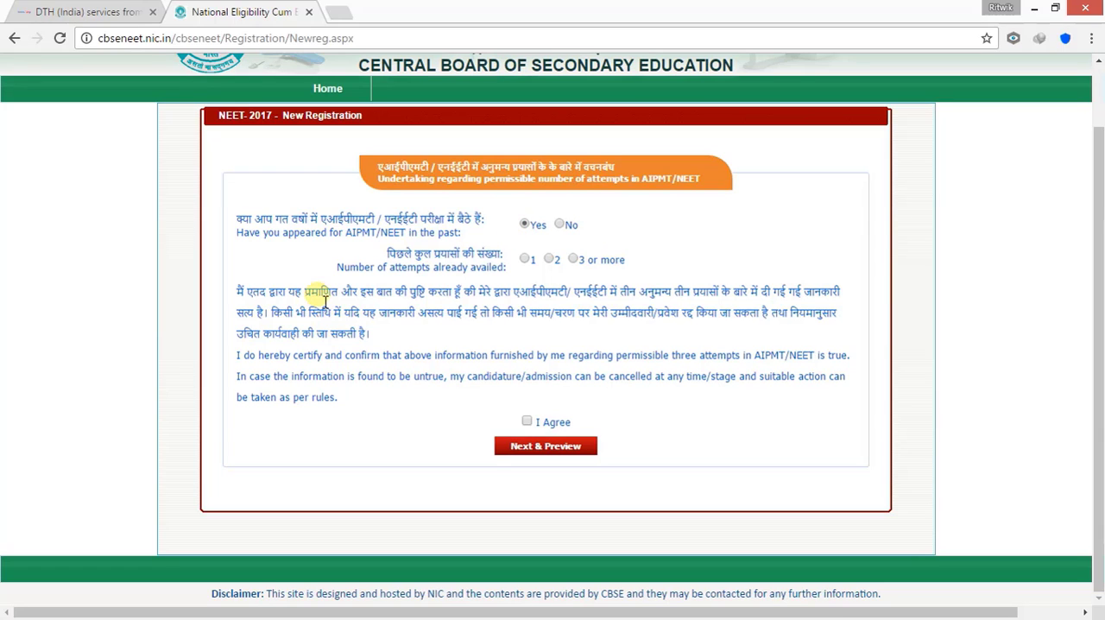
{"action": "left_click", "coordinate": [525, 260]}
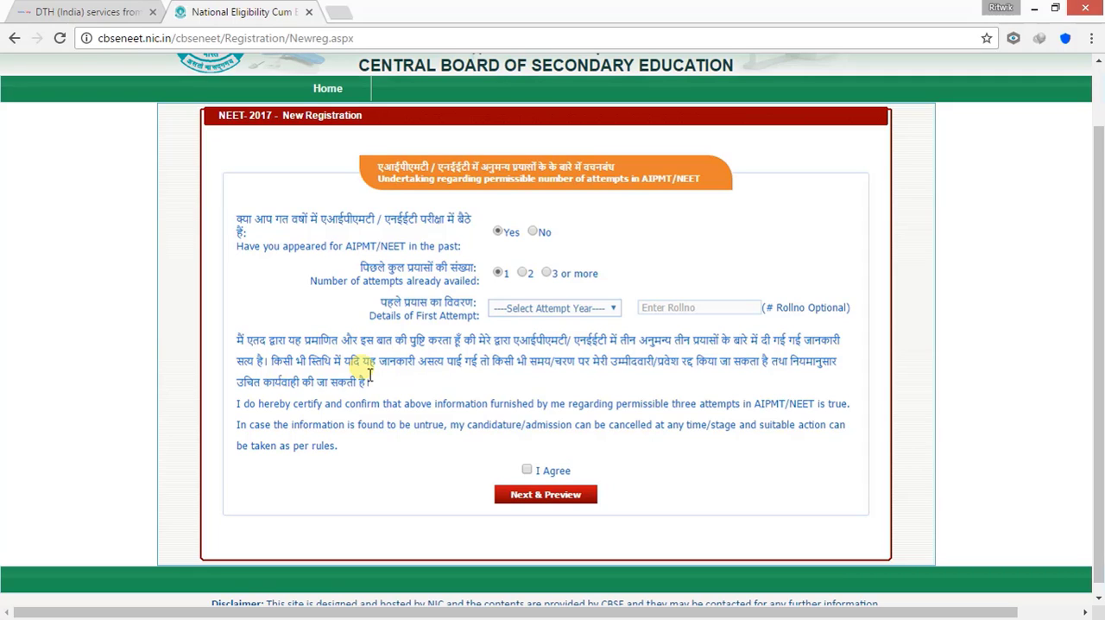
{"action": "left_click", "coordinate": [613, 312]}
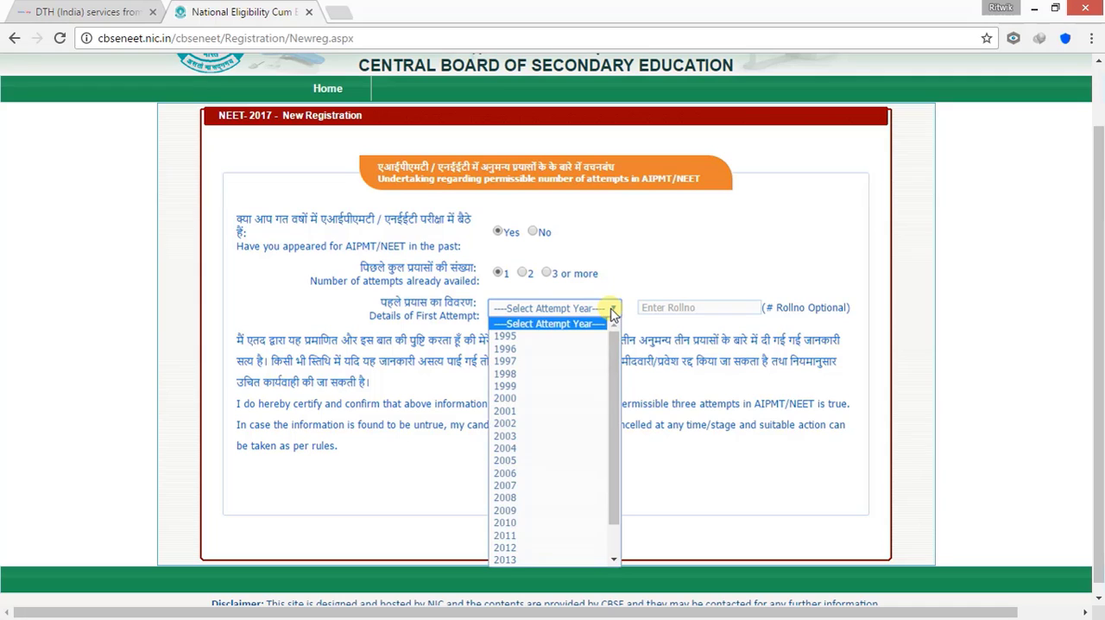
{"action": "scroll", "coordinate": [565, 469], "scroll_direction": "down", "scroll_amount": 1}
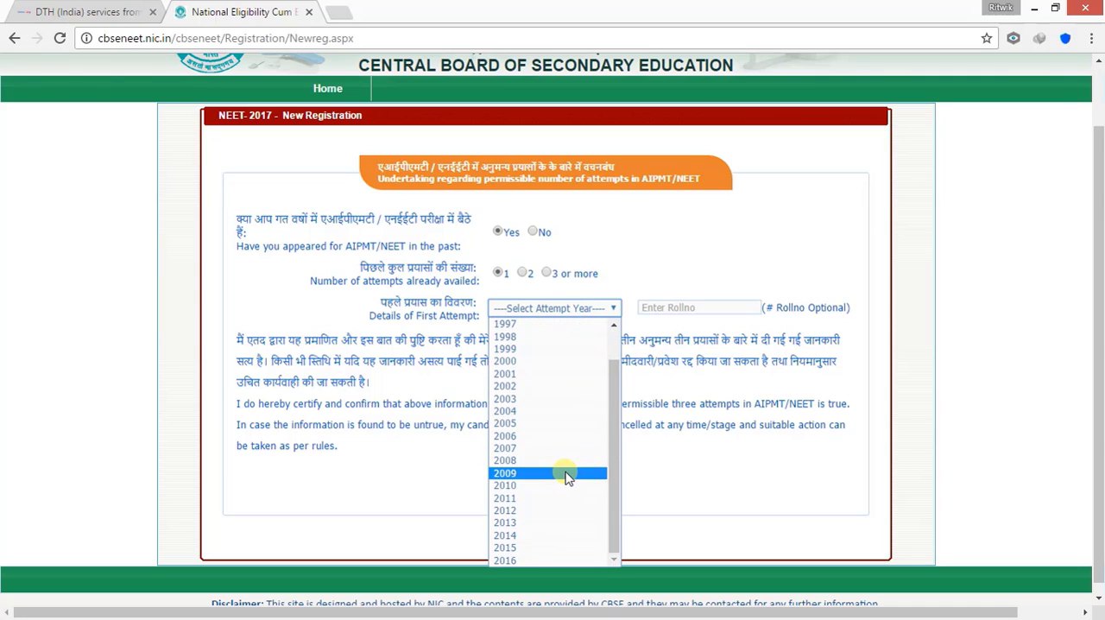
{"action": "left_click", "coordinate": [528, 561]}
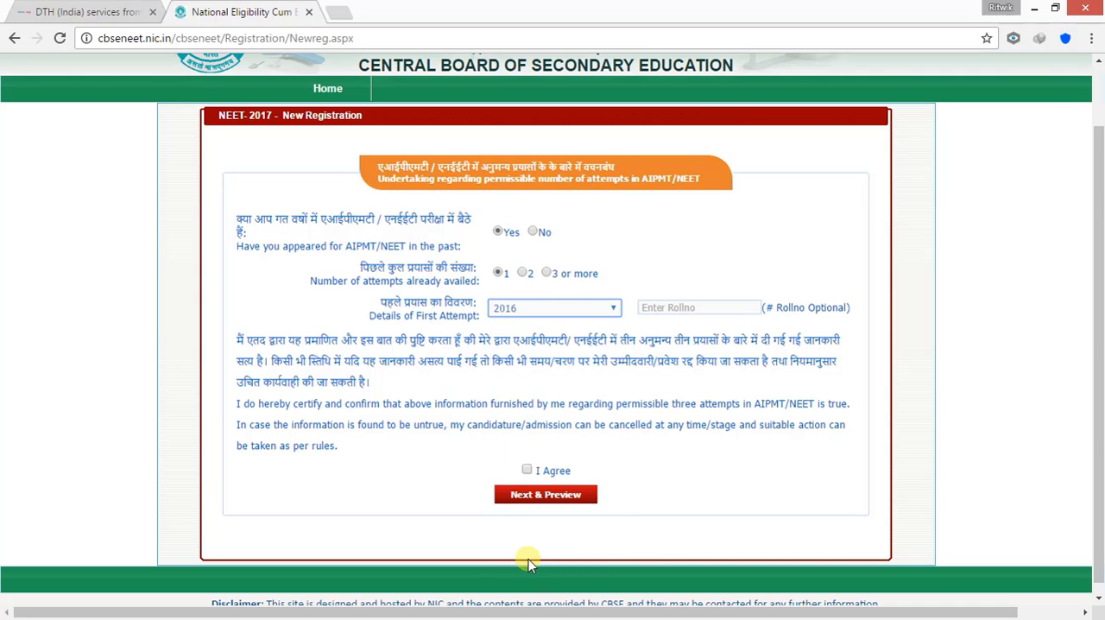
Enter the roll number of the first attempt and proceed through the registration preview
{"action": "left_click", "coordinate": [734, 309]}
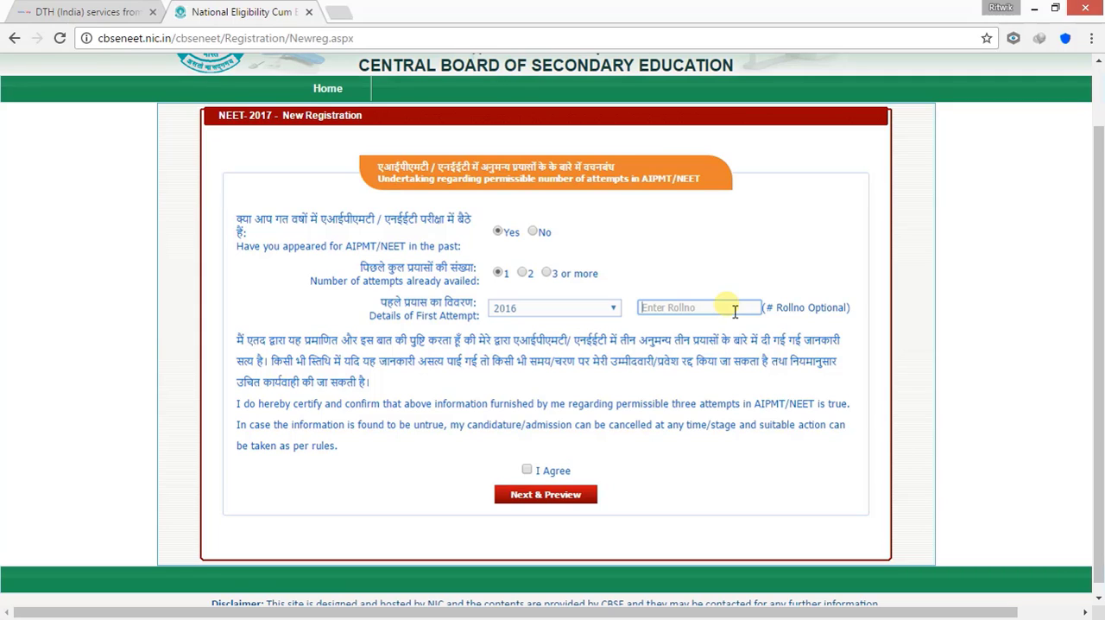
{"action": "type", "text": "6"}
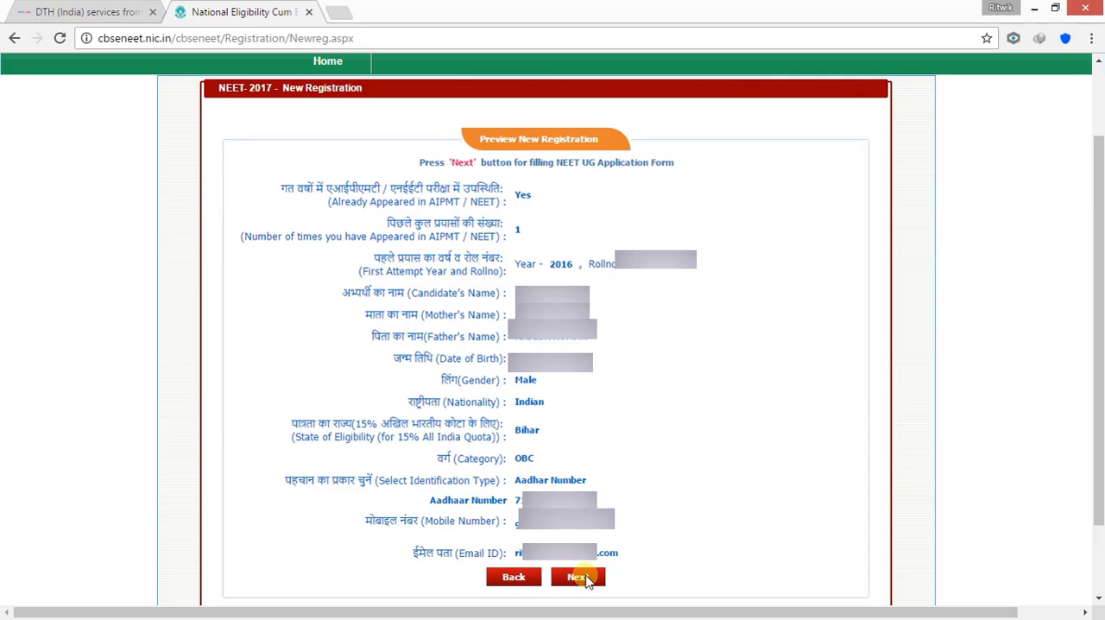
{"action": "left_click", "coordinate": [578, 577]}
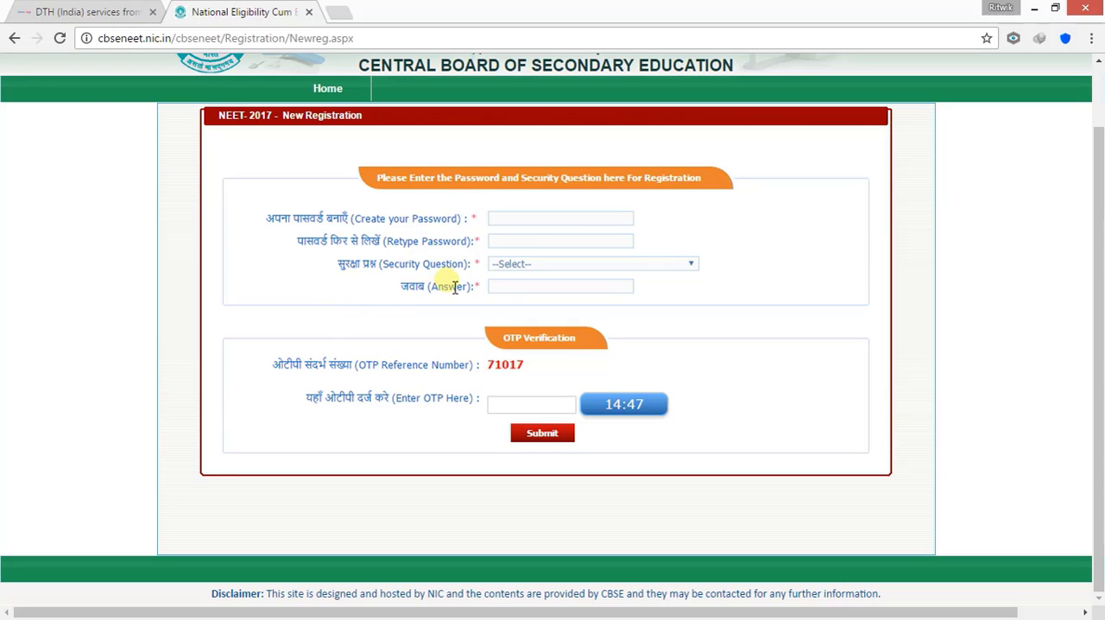
Create the account password, answer the security question "What is the name of your first school?" and submit the registration
{"action": "left_click", "coordinate": [546, 223]}
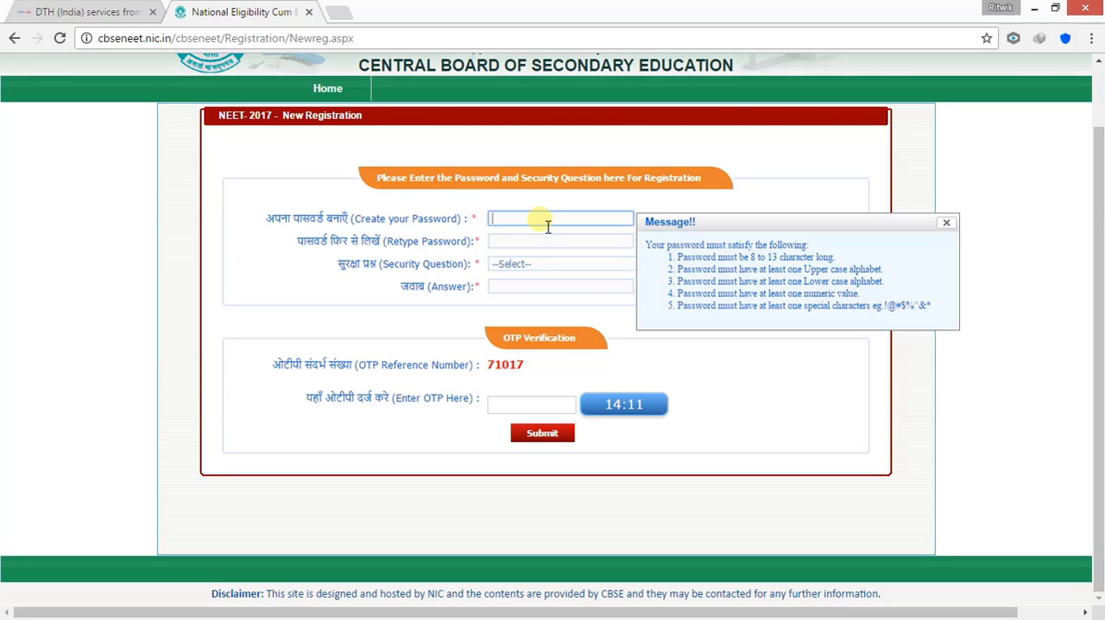
{"action": "type", "text": "••••"}
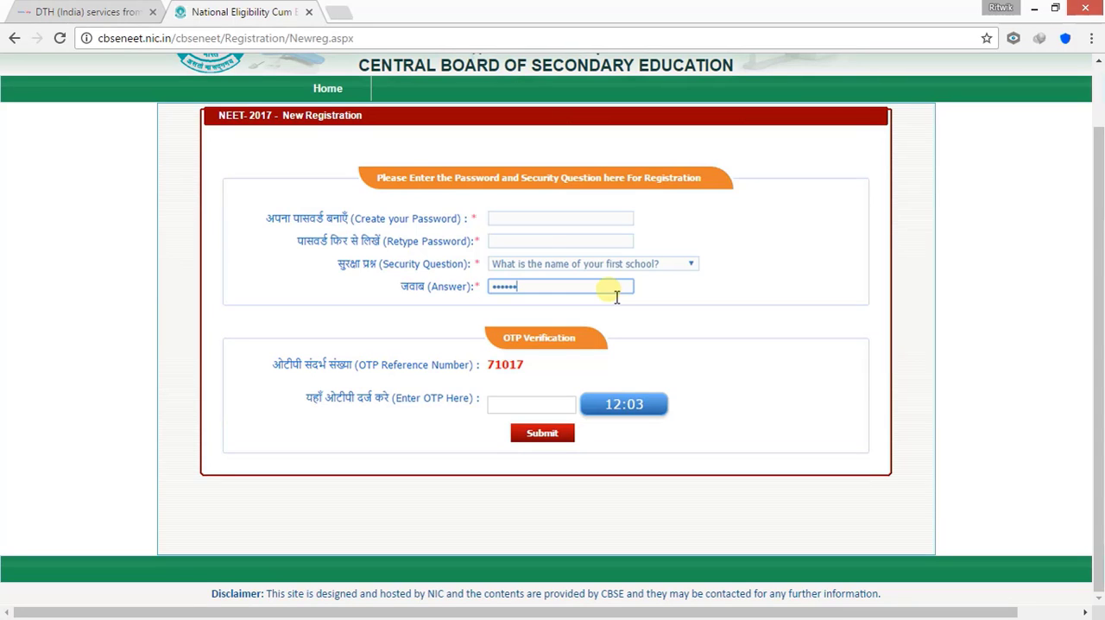
{"action": "type", "text": "••••••••••••••••"}
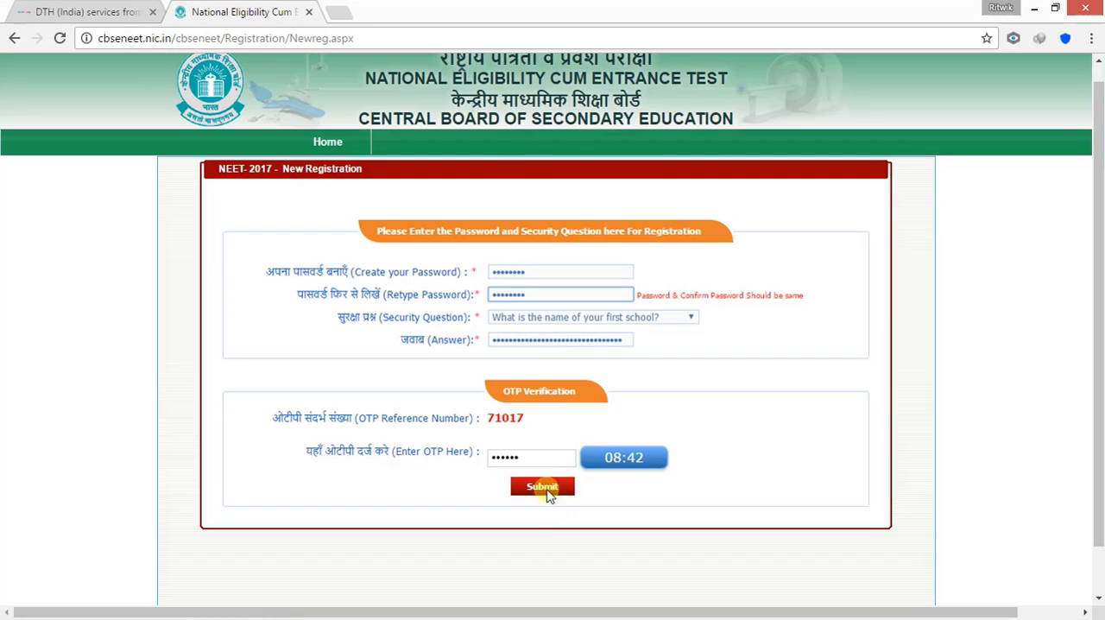
{"action": "left_click", "coordinate": [546, 489]}
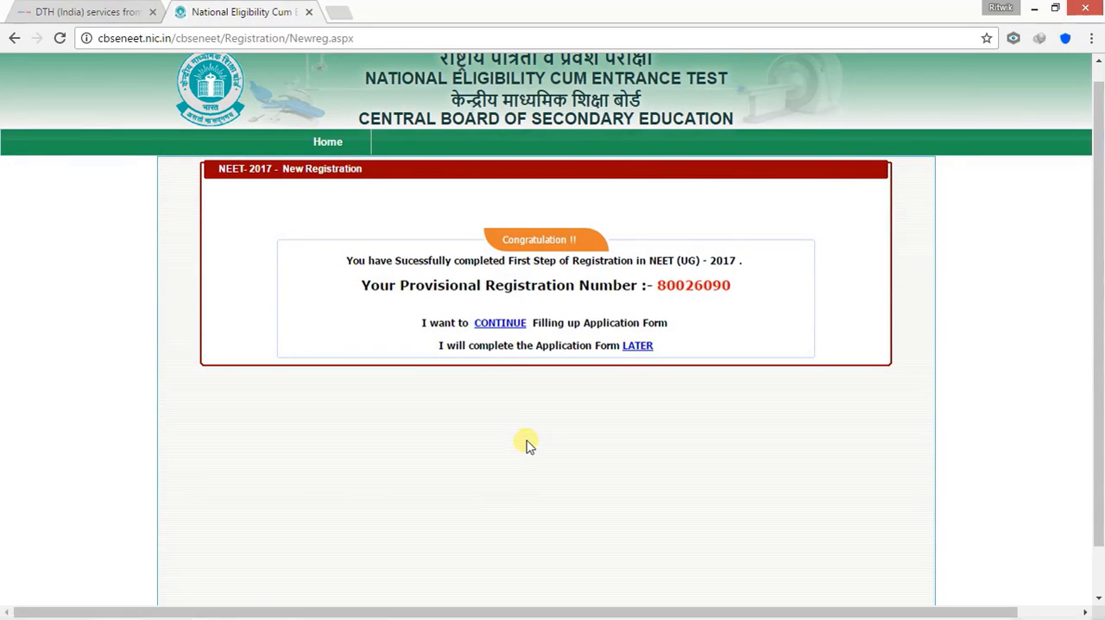
Continue to the application form, decline saving the site password, and log in again as the registered candidate
{"action": "left_click", "coordinate": [504, 324]}
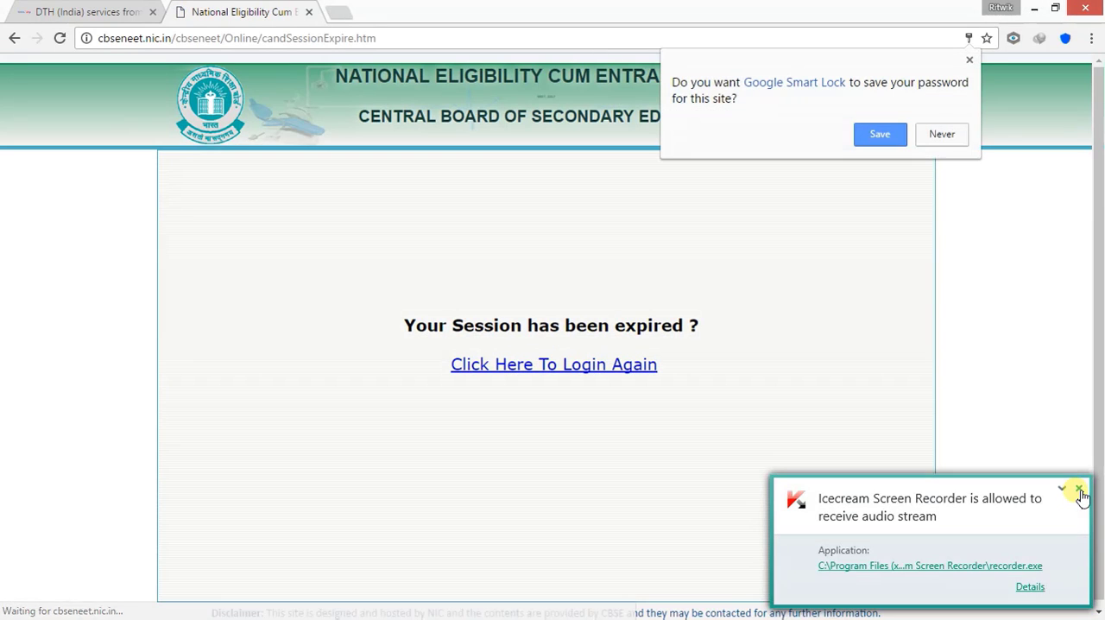
{"action": "left_click", "coordinate": [1079, 491]}
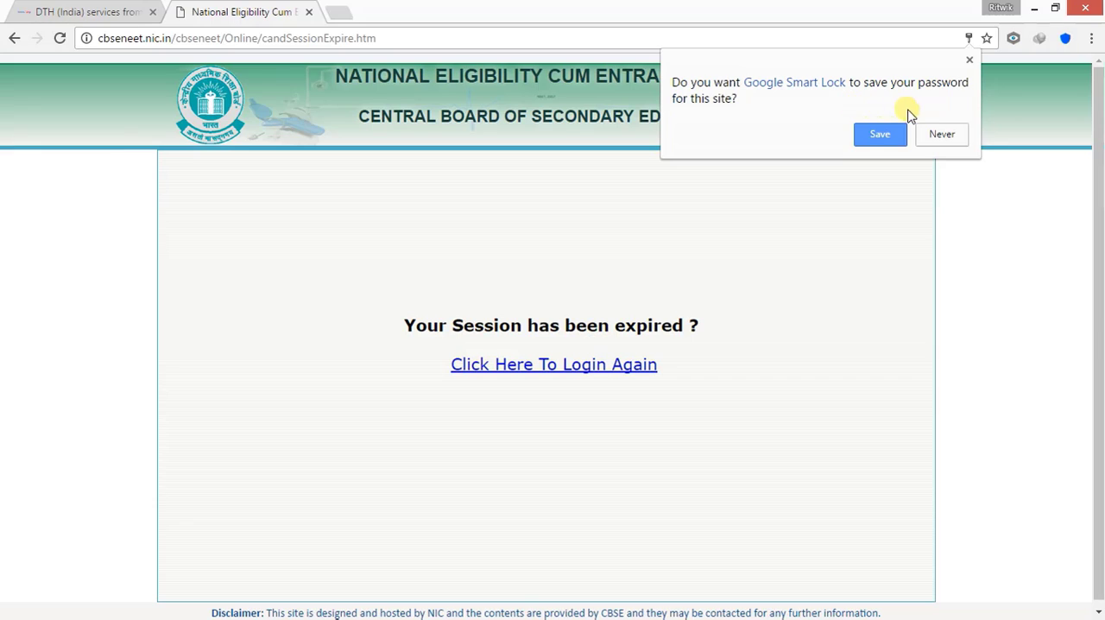
{"action": "left_click", "coordinate": [942, 134]}
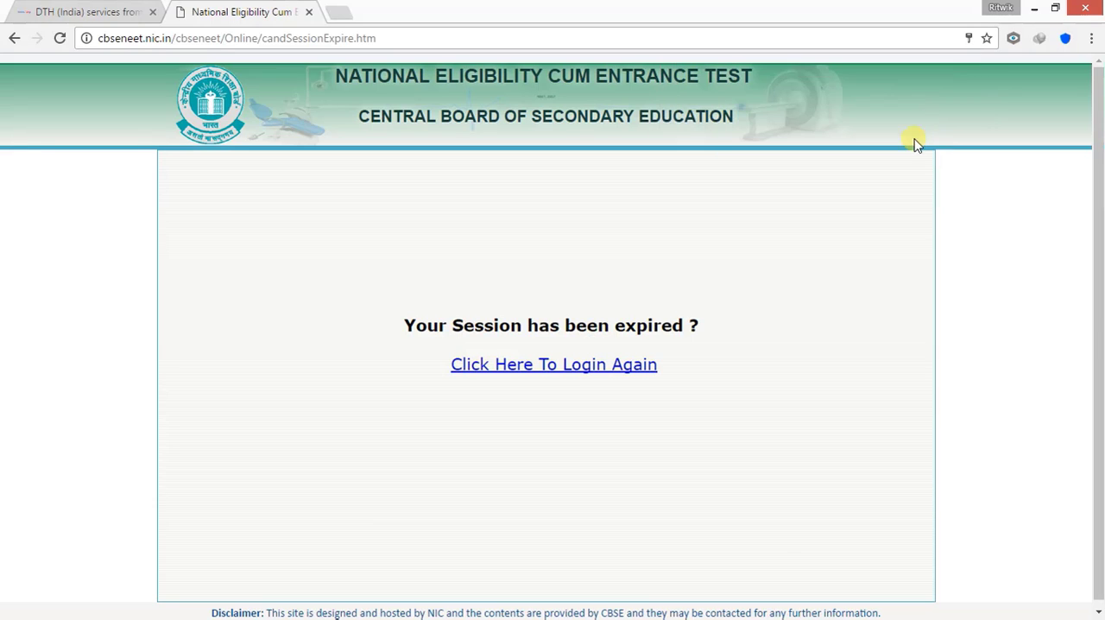
{"action": "left_click", "coordinate": [573, 371]}
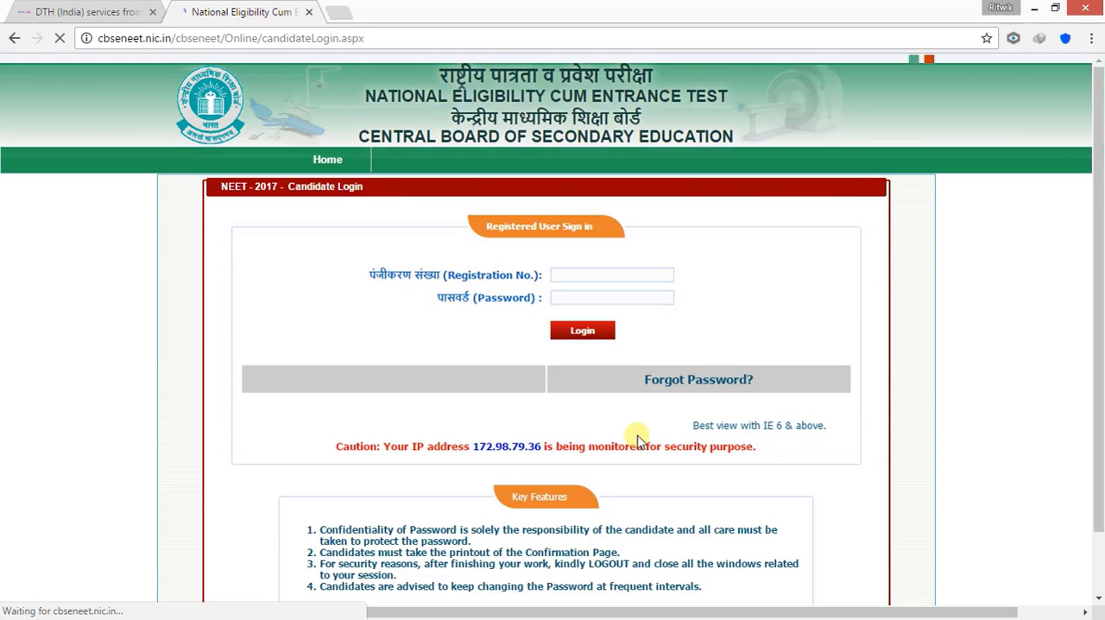
{"action": "left_click", "coordinate": [606, 275]}
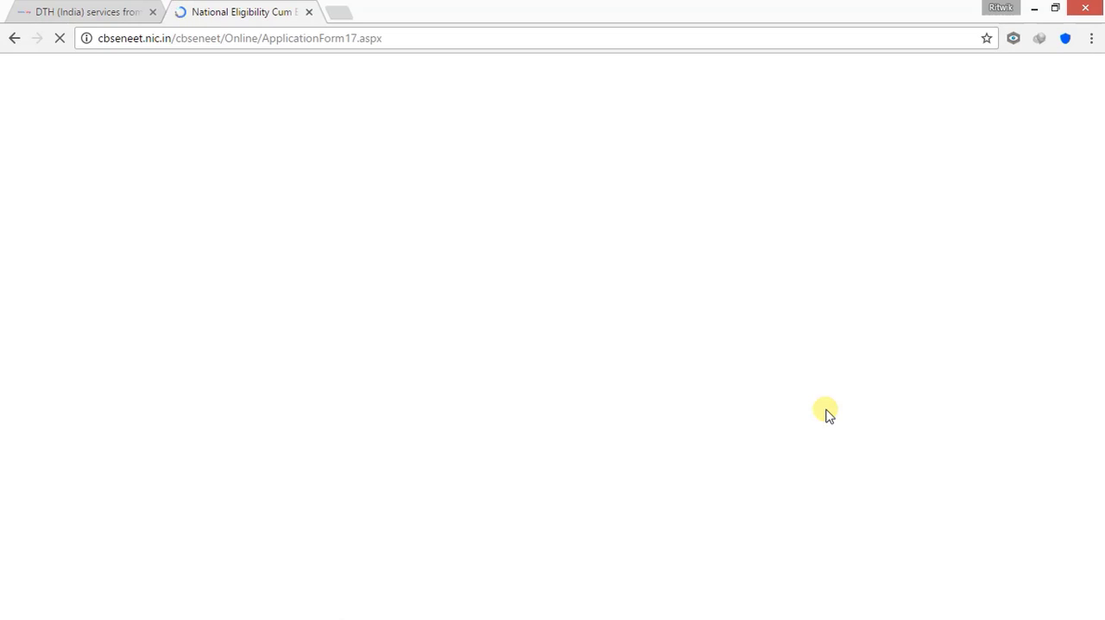
Choose English as the medium of question paper and PATNA as the first choice of examination centre
{"action": "left_click", "coordinate": [620, 397]}
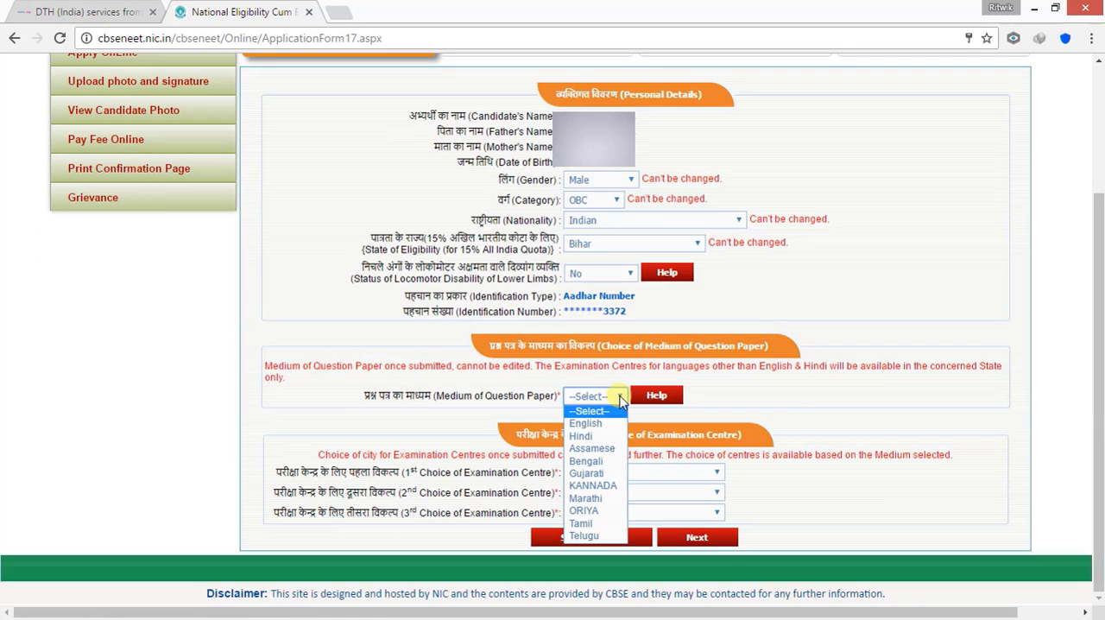
{"action": "left_click", "coordinate": [602, 424]}
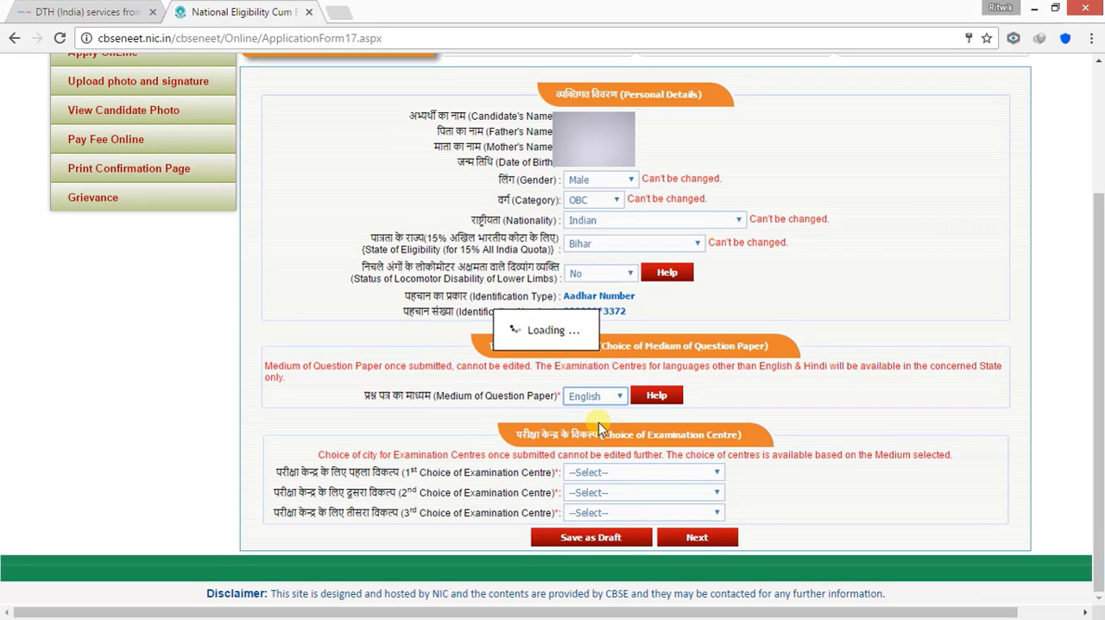
{"action": "left_click", "coordinate": [716, 476]}
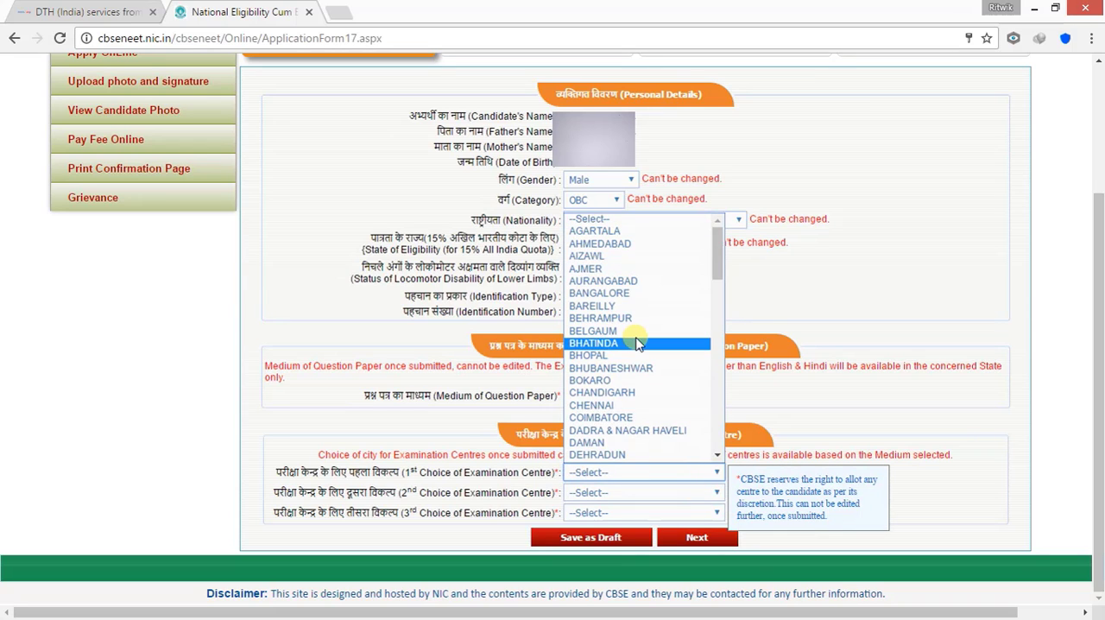
{"action": "scroll", "coordinate": [637, 344], "scroll_direction": "down", "scroll_amount": 20}
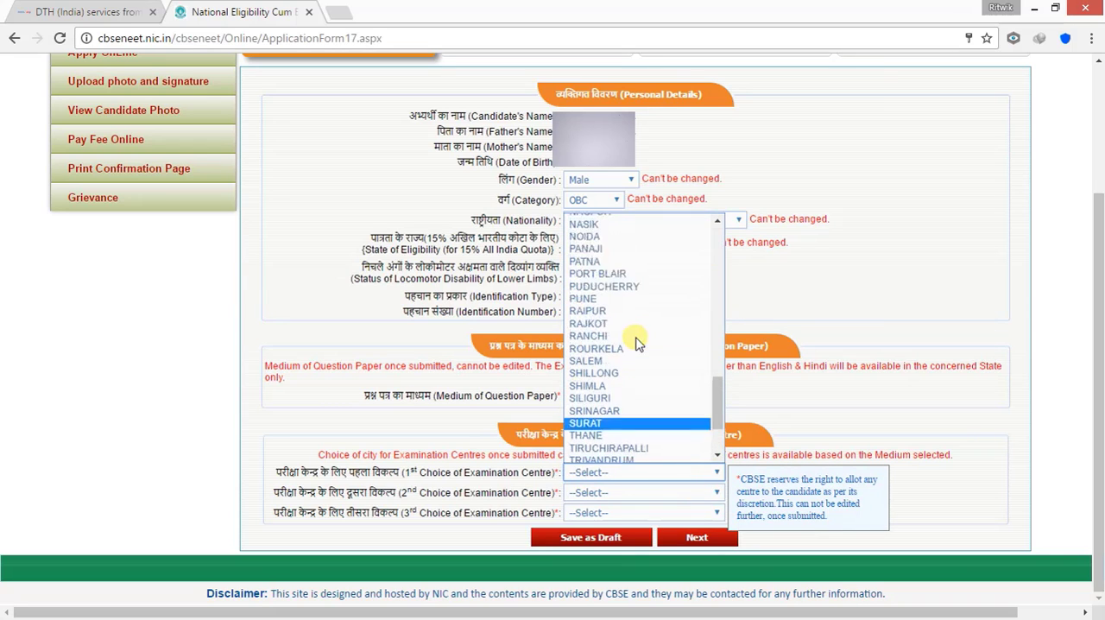
{"action": "left_click", "coordinate": [594, 269]}
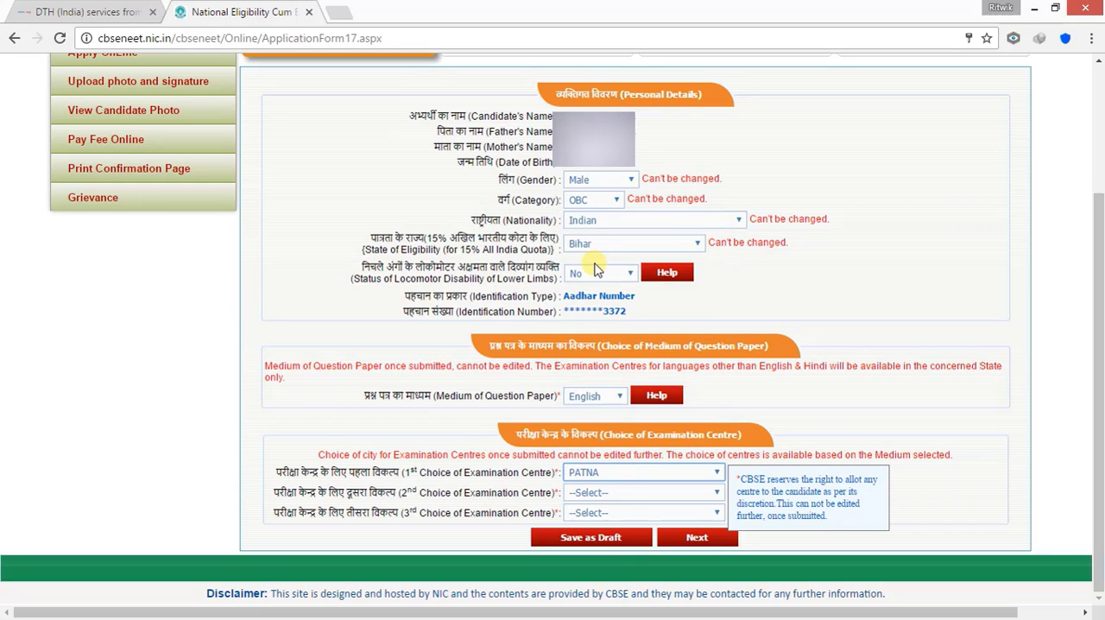
Choose KOLKATA as the second and LUCKNOW as the third choice of examination centre
{"action": "left_click", "coordinate": [605, 493]}
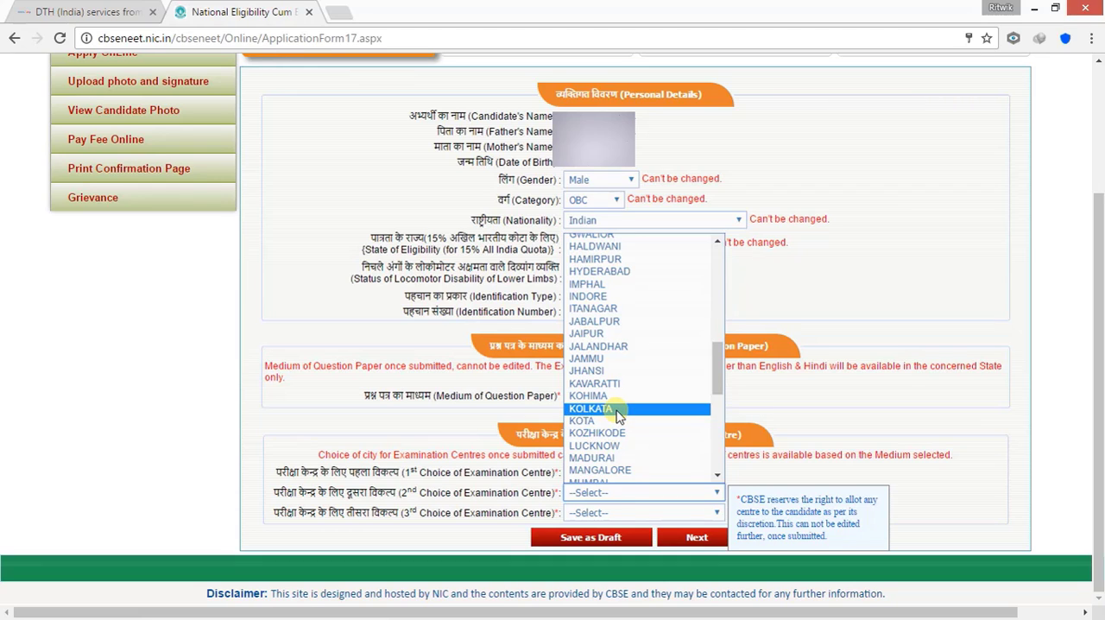
{"action": "left_click", "coordinate": [618, 409]}
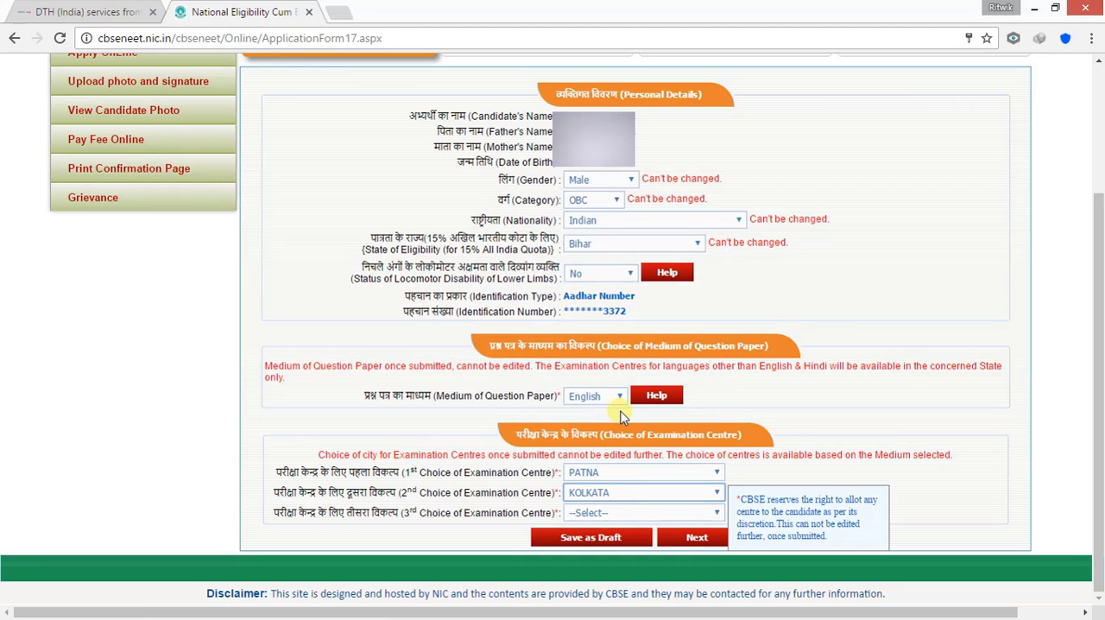
{"action": "left_click", "coordinate": [718, 514]}
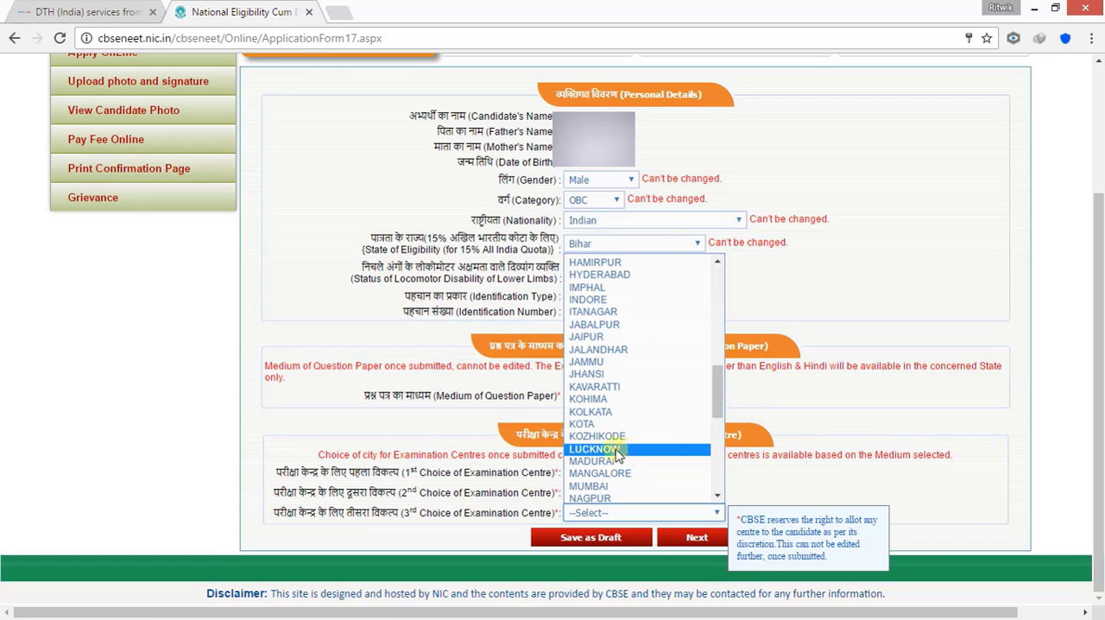
{"action": "left_click", "coordinate": [612, 450]}
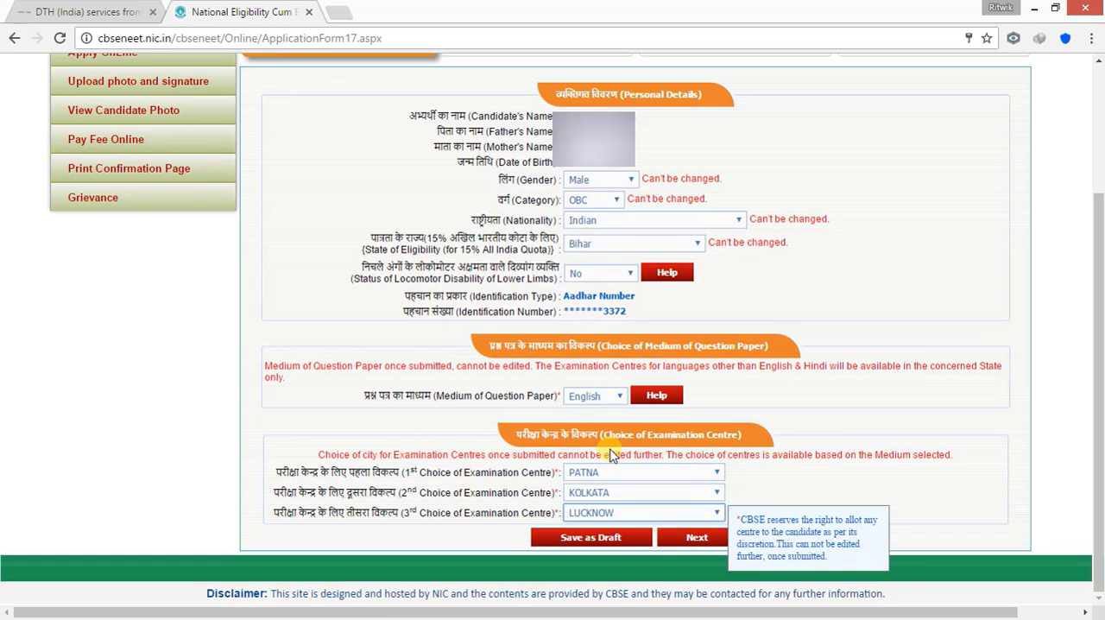
Change the second examination centre choice to GAYA and the third to KOLKATA, and advance the form to the academic details
{"action": "left_click", "coordinate": [717, 516]}
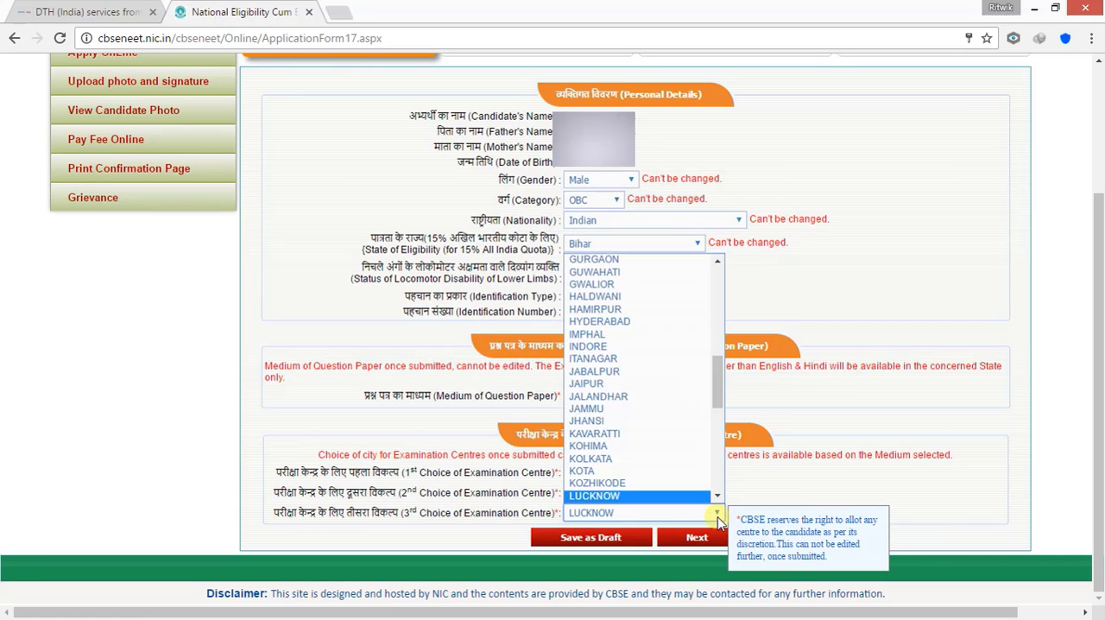
{"action": "scroll", "coordinate": [661, 388], "scroll_direction": "up", "scroll_amount": 4}
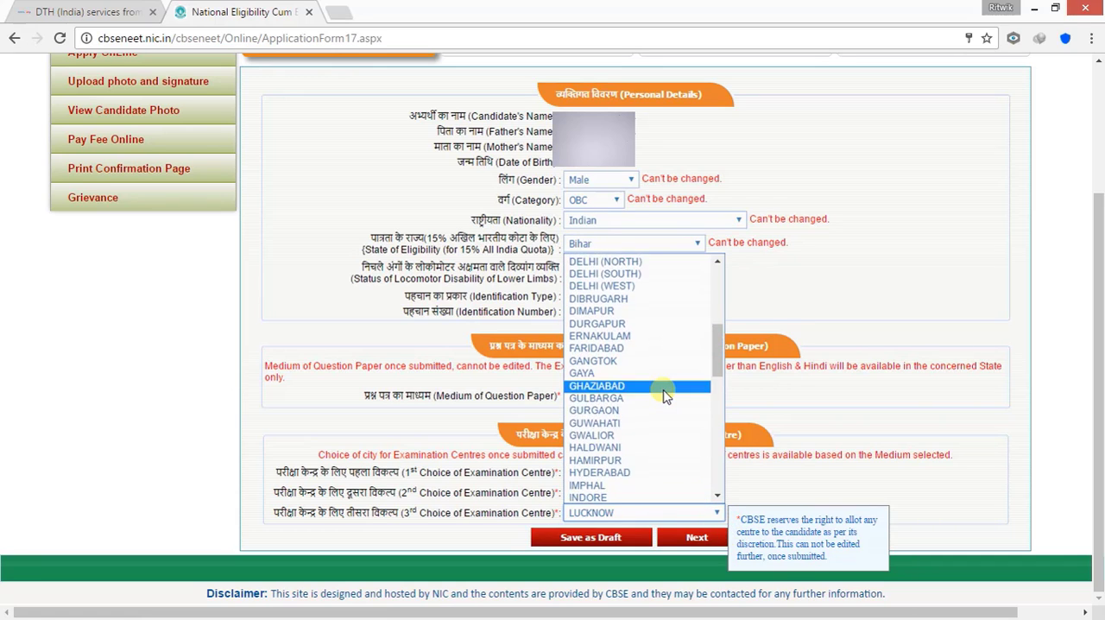
{"action": "scroll", "coordinate": [663, 390], "scroll_direction": "down", "scroll_amount": 3}
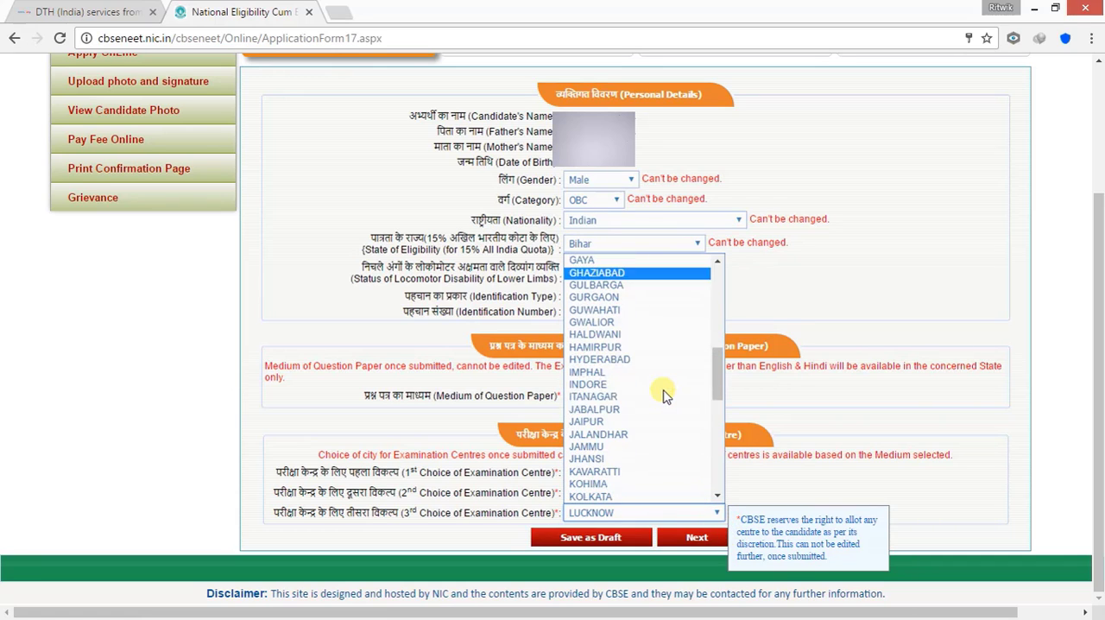
{"action": "left_click", "coordinate": [781, 486]}
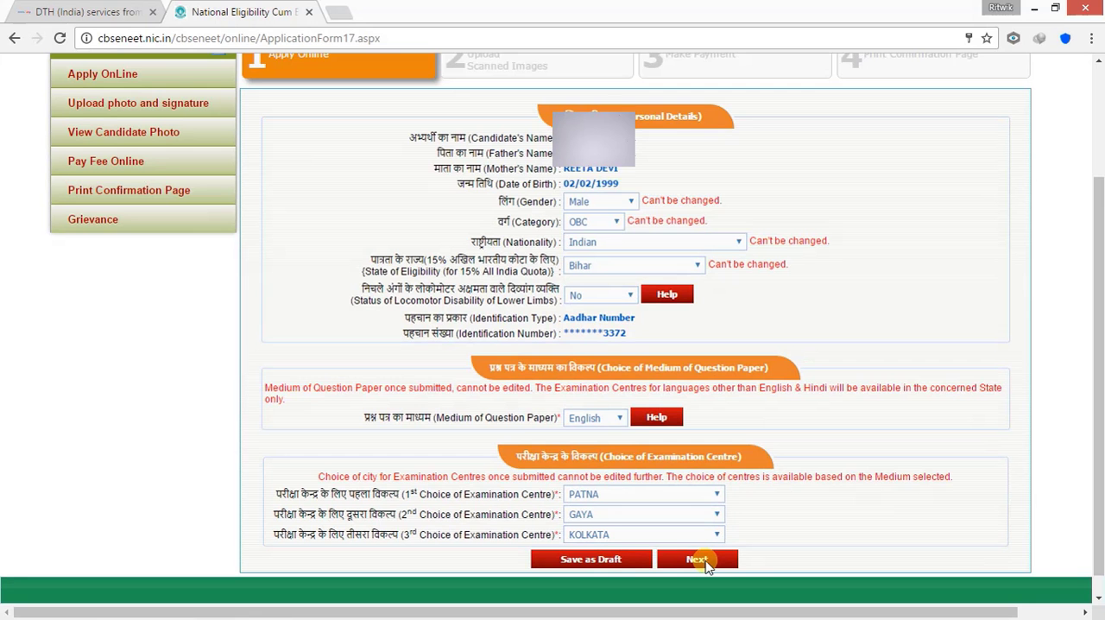
{"action": "left_click", "coordinate": [702, 560]}
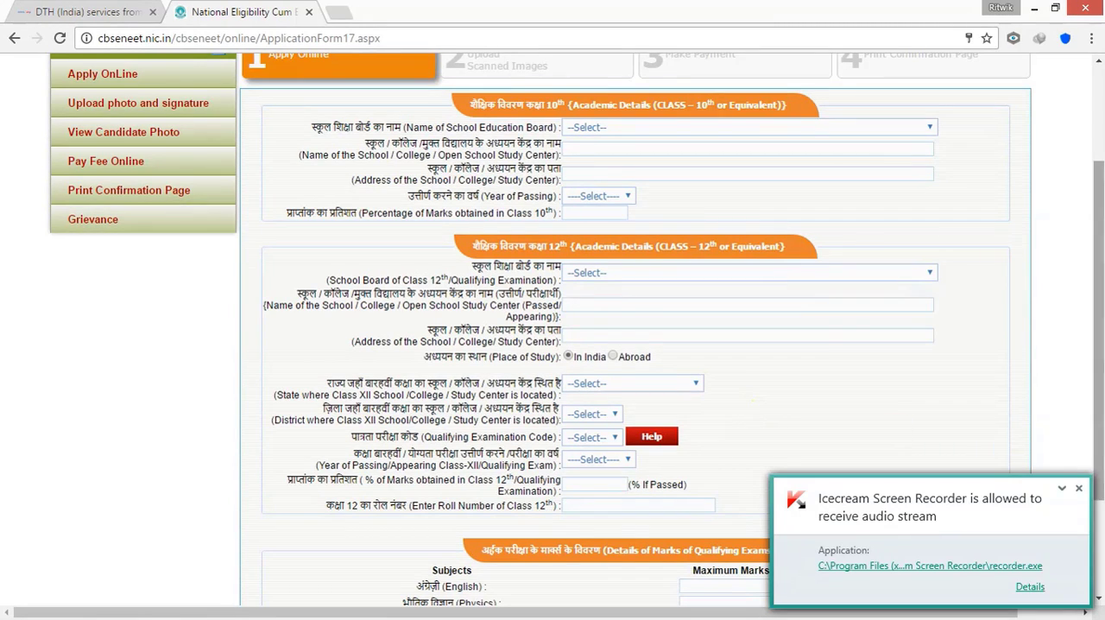
Dismiss the security notification covering the academic details form
{"action": "left_click", "coordinate": [1079, 488]}
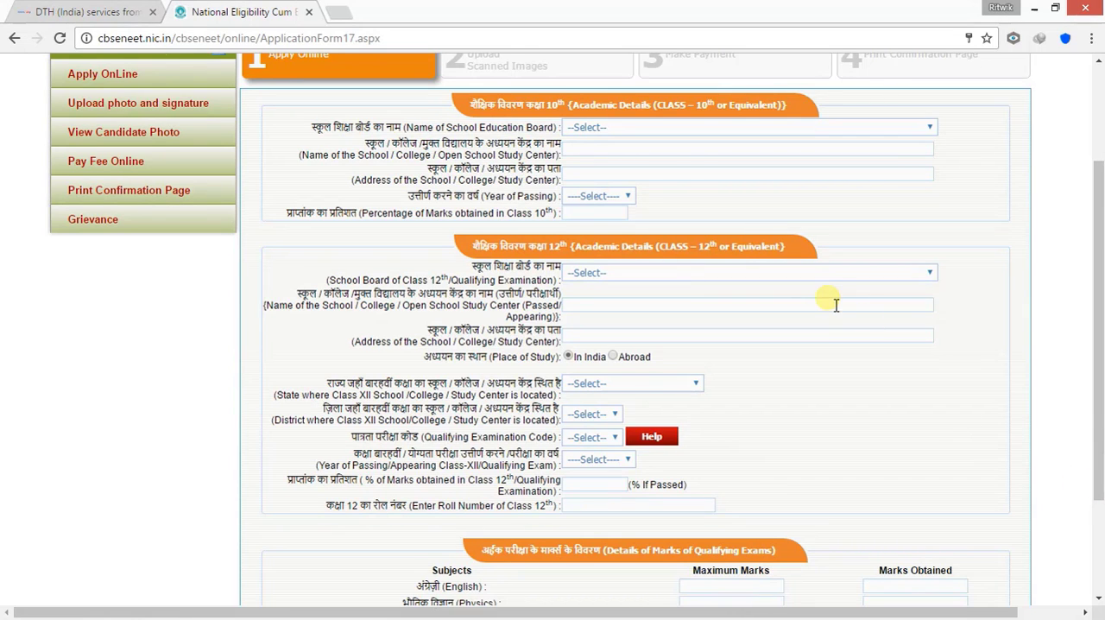
{"action": "scroll", "coordinate": [836, 304], "scroll_direction": "up", "scroll_amount": 2}
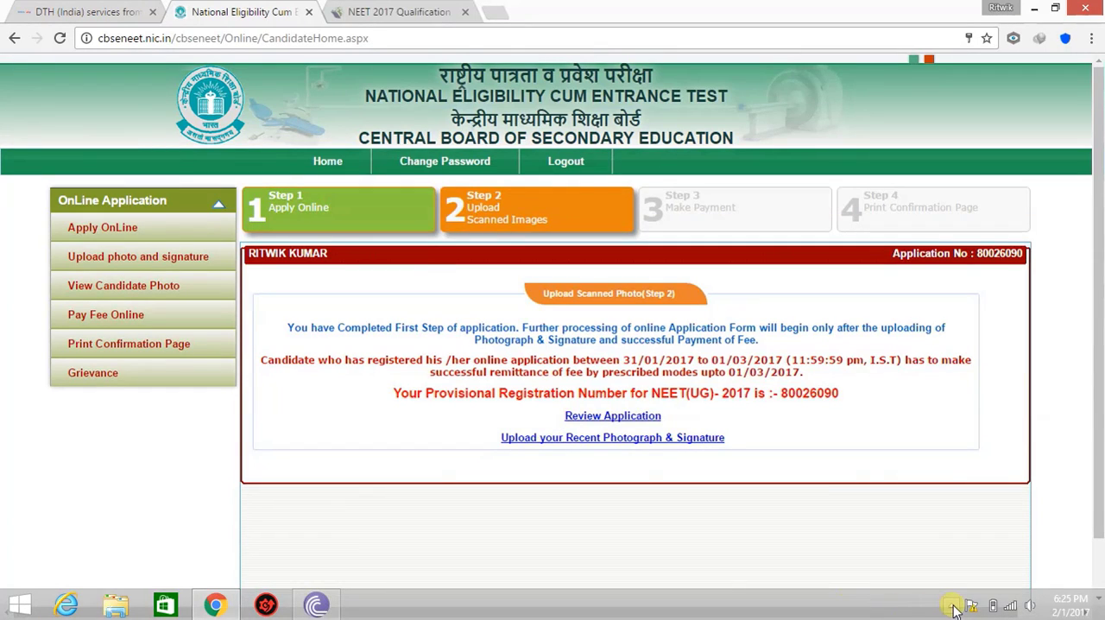
{"action": "left_click", "coordinate": [953, 606]}
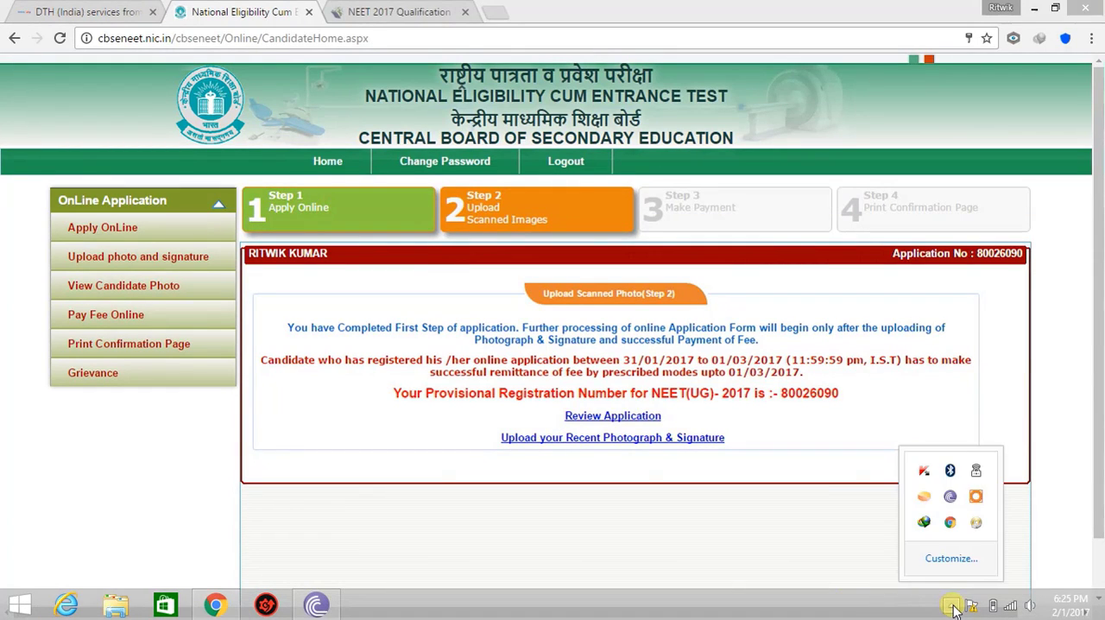
{"action": "left_click", "coordinate": [769, 531]}
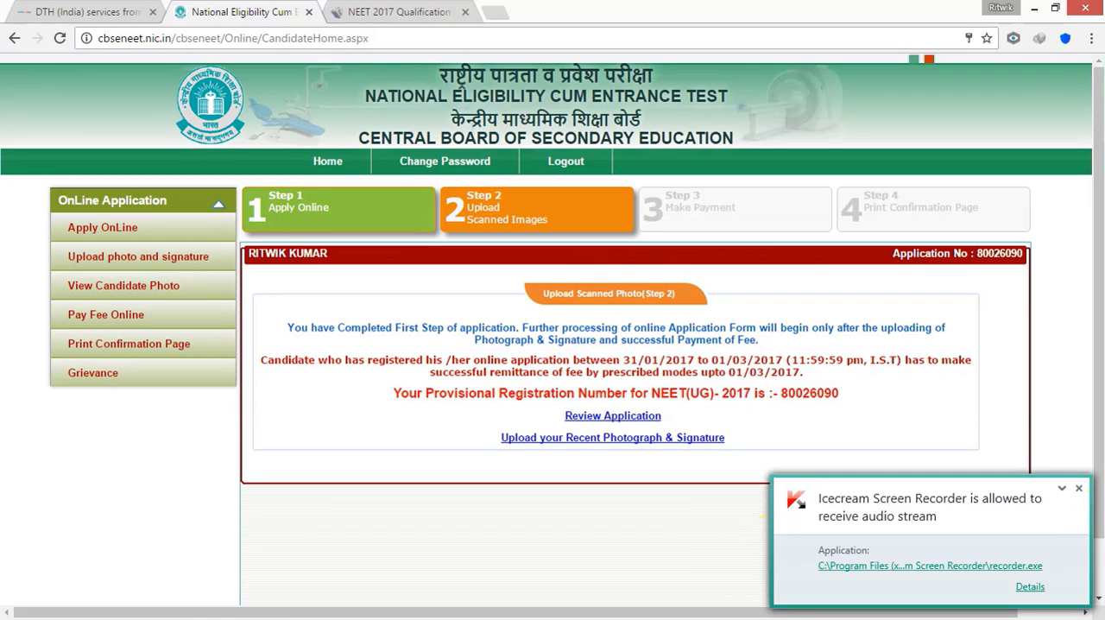
Dismiss the screen recorder notification and open the upload page for the recent photograph and signature
{"action": "left_click", "coordinate": [1079, 489]}
{"action": "left_click", "coordinate": [1078, 489]}
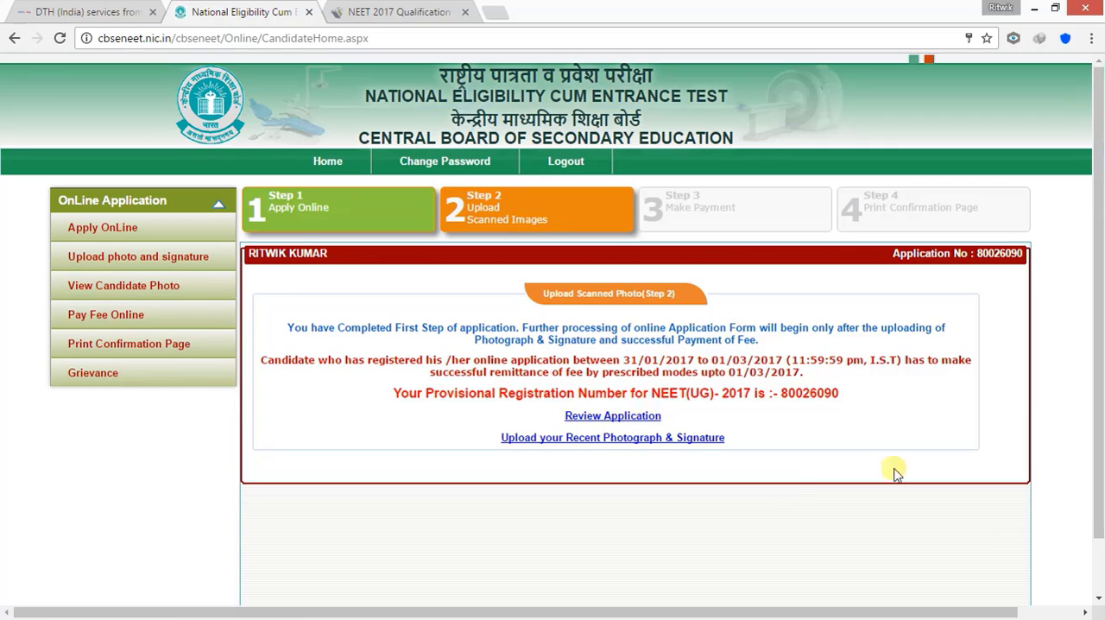
{"action": "left_click", "coordinate": [639, 440]}
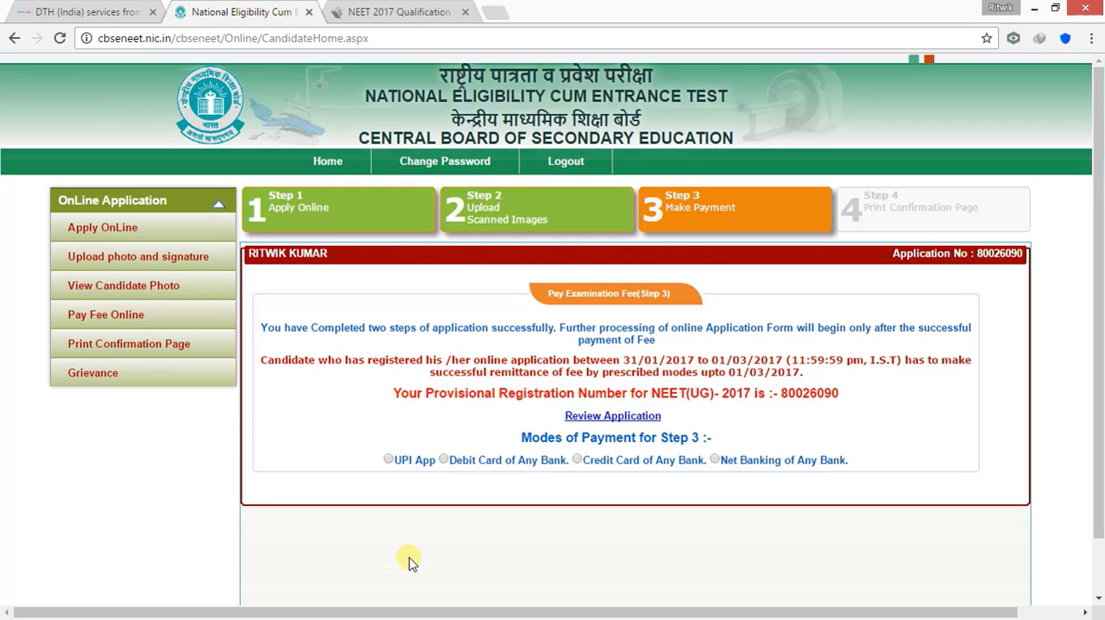
Choose Debit Card of Any Bank as the examination fee payment mode and review the banks' transaction charges and payment options
{"action": "left_click", "coordinate": [443, 460]}
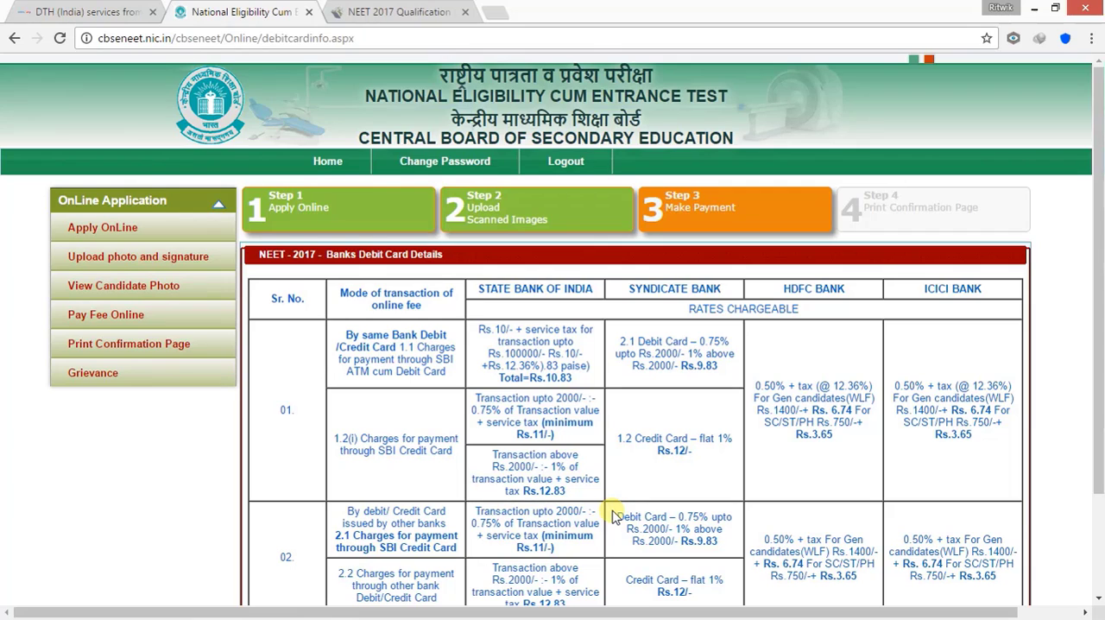
{"action": "scroll", "coordinate": [613, 515], "scroll_direction": "down", "scroll_amount": 2}
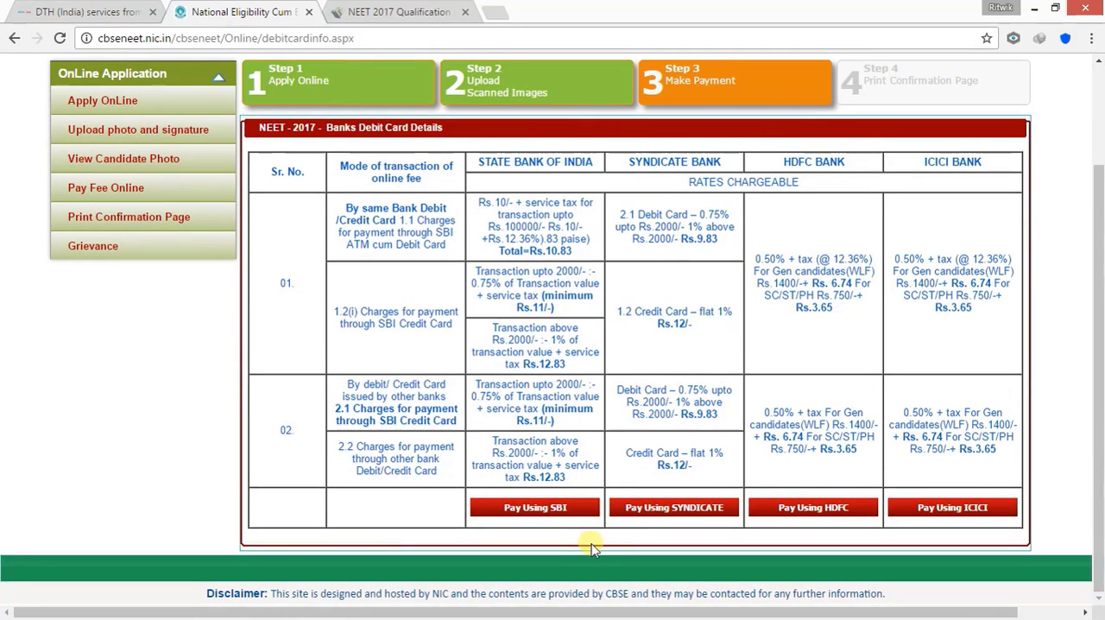
{"action": "scroll", "coordinate": [593, 542], "scroll_direction": "up", "scroll_amount": 1}
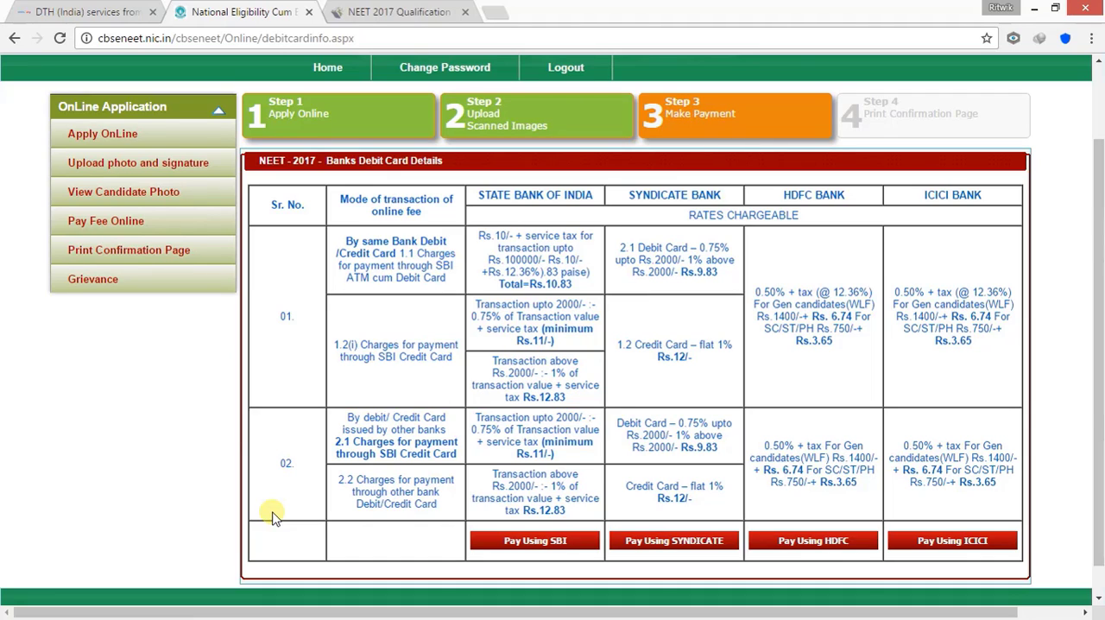
{"action": "scroll", "coordinate": [272, 516], "scroll_direction": "down", "scroll_amount": 1}
{"action": "scroll", "coordinate": [273, 516], "scroll_direction": "up", "scroll_amount": 2}
{"action": "scroll", "coordinate": [272, 516], "scroll_direction": "down", "scroll_amount": 2}
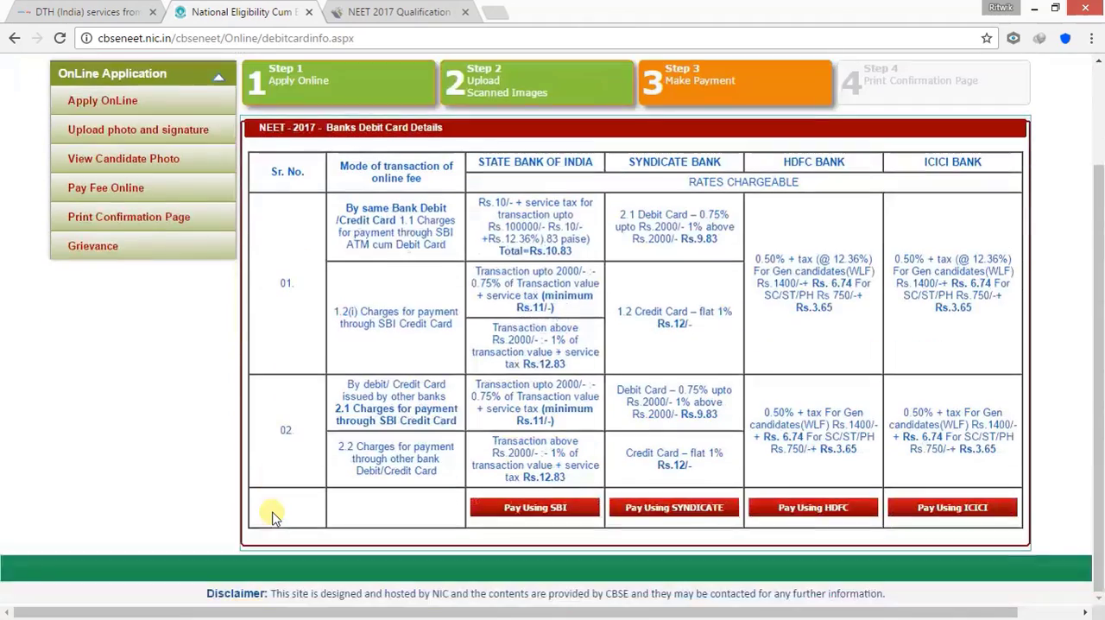
{"action": "scroll", "coordinate": [272, 515], "scroll_direction": "up", "scroll_amount": 2}
{"action": "scroll", "coordinate": [272, 516], "scroll_direction": "down", "scroll_amount": 1}
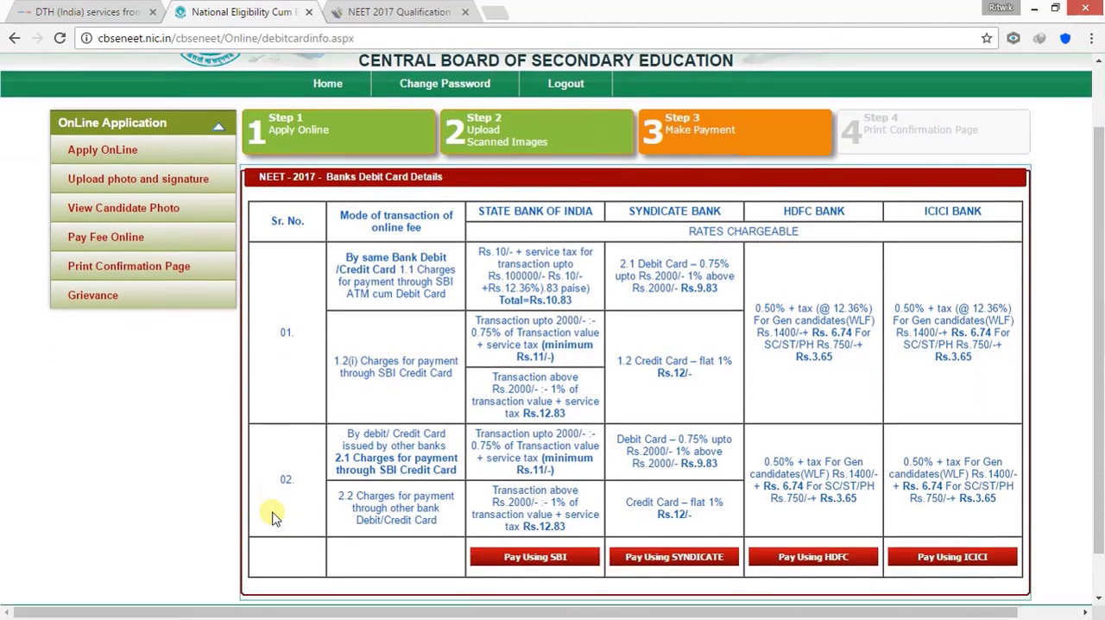